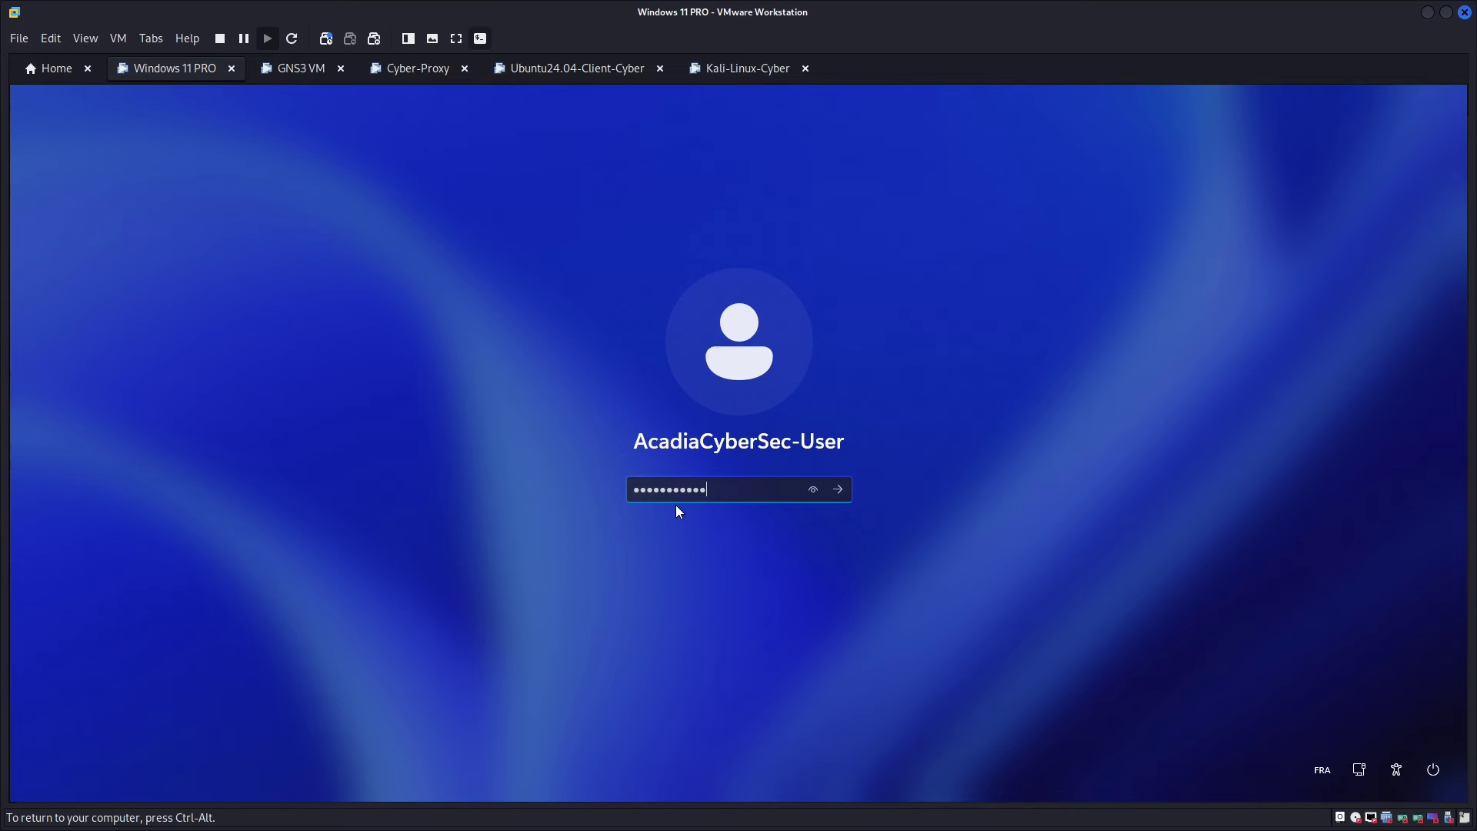
- Sign in to the Windows 11 PRO machine with the password already filled in, and switch to the Ubuntu24.04-Client-Cyber machine
key("Return")
key("ctrl+alt")
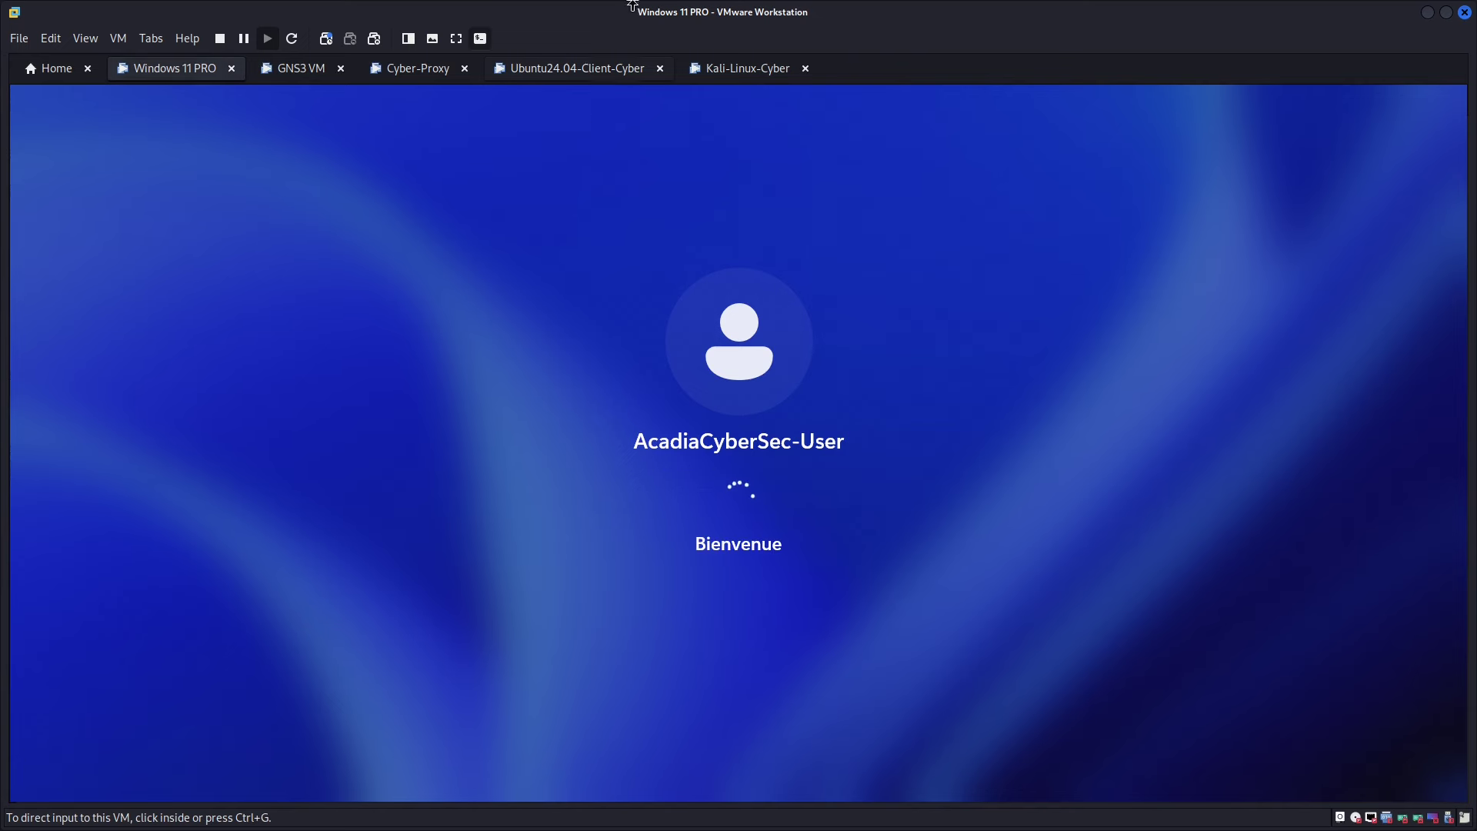
left_click(610, 69)
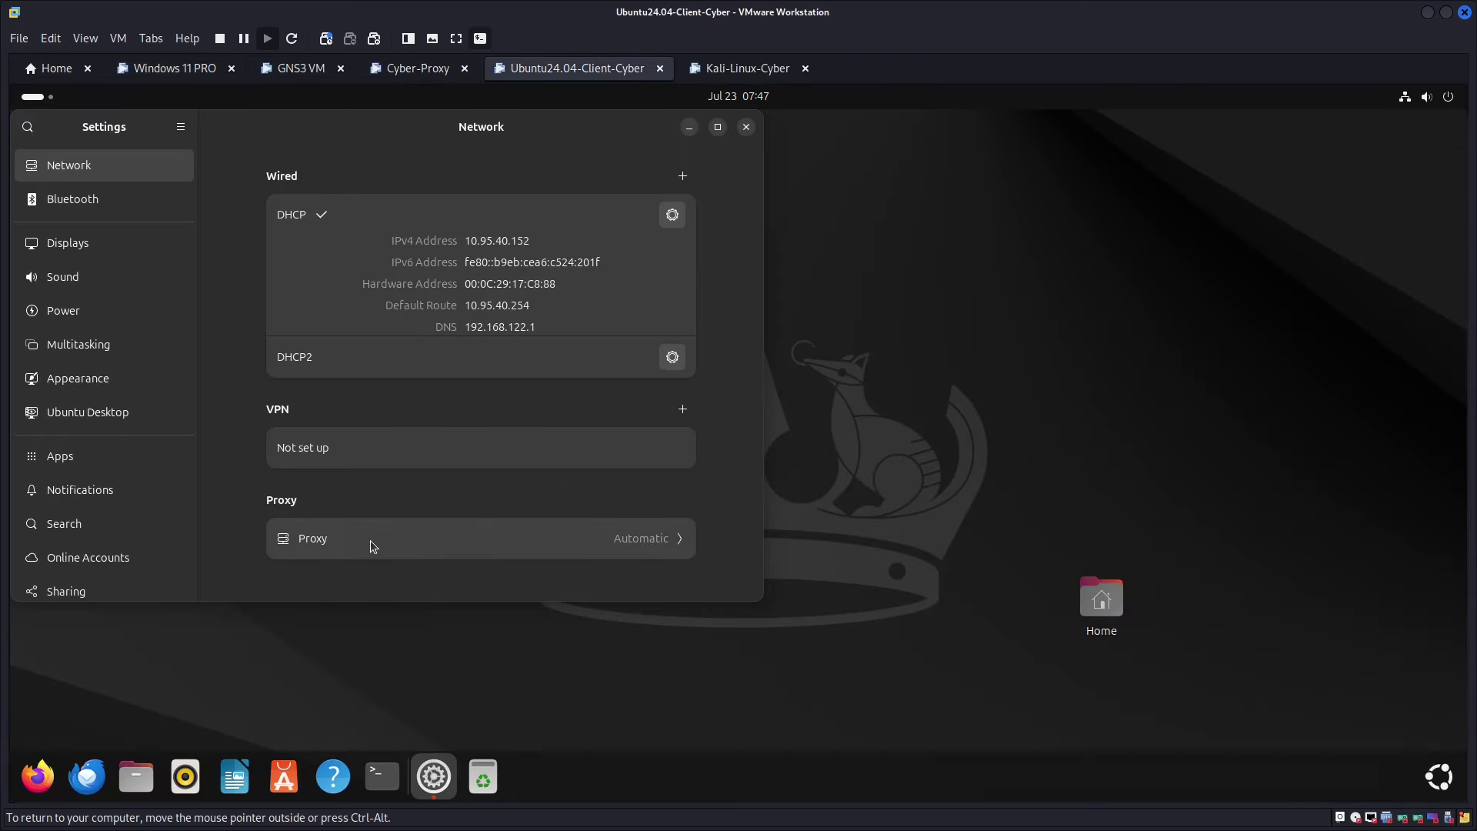
- Open the Ubuntu network proxy settings and set the configuration to Manual
left_click(673, 541)
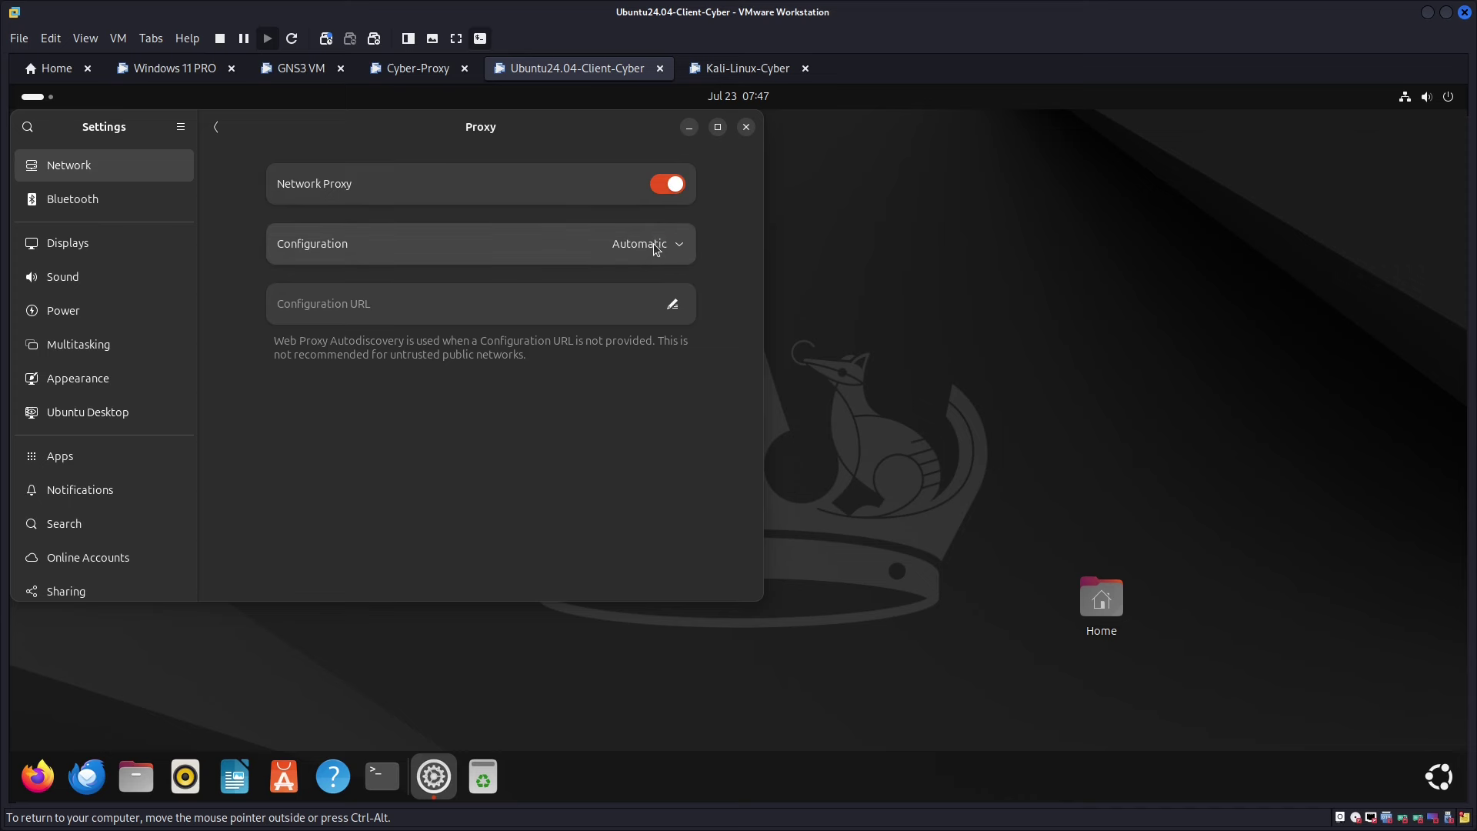
left_click(678, 248)
left_click(678, 248)
left_click(676, 247)
left_click(666, 306)
- Set the HTTP proxy URL to 10.95.40.151 and its port to 9000
left_click(323, 334)
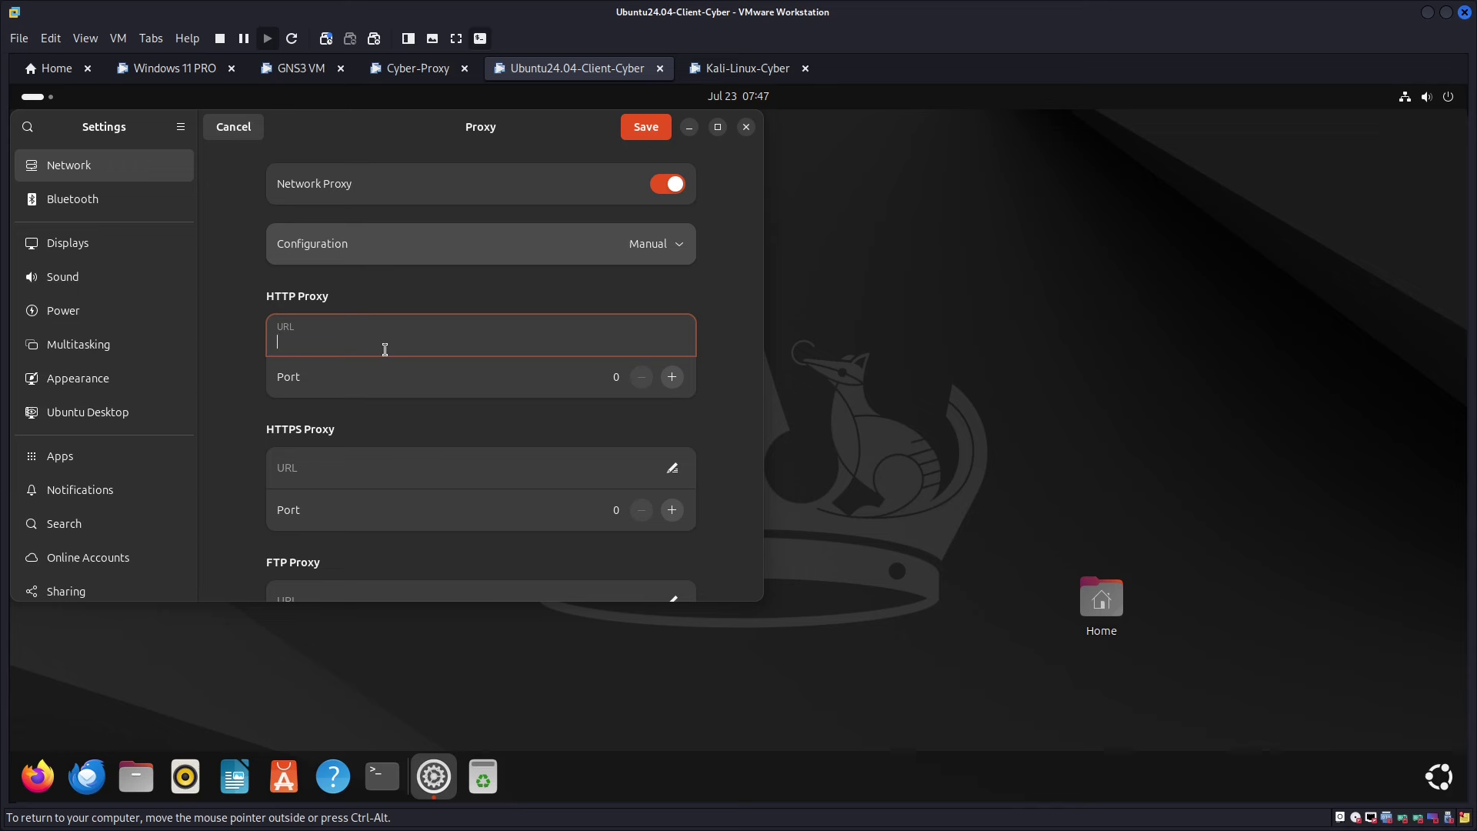
type("10.95.40.151")
left_click(615, 377)
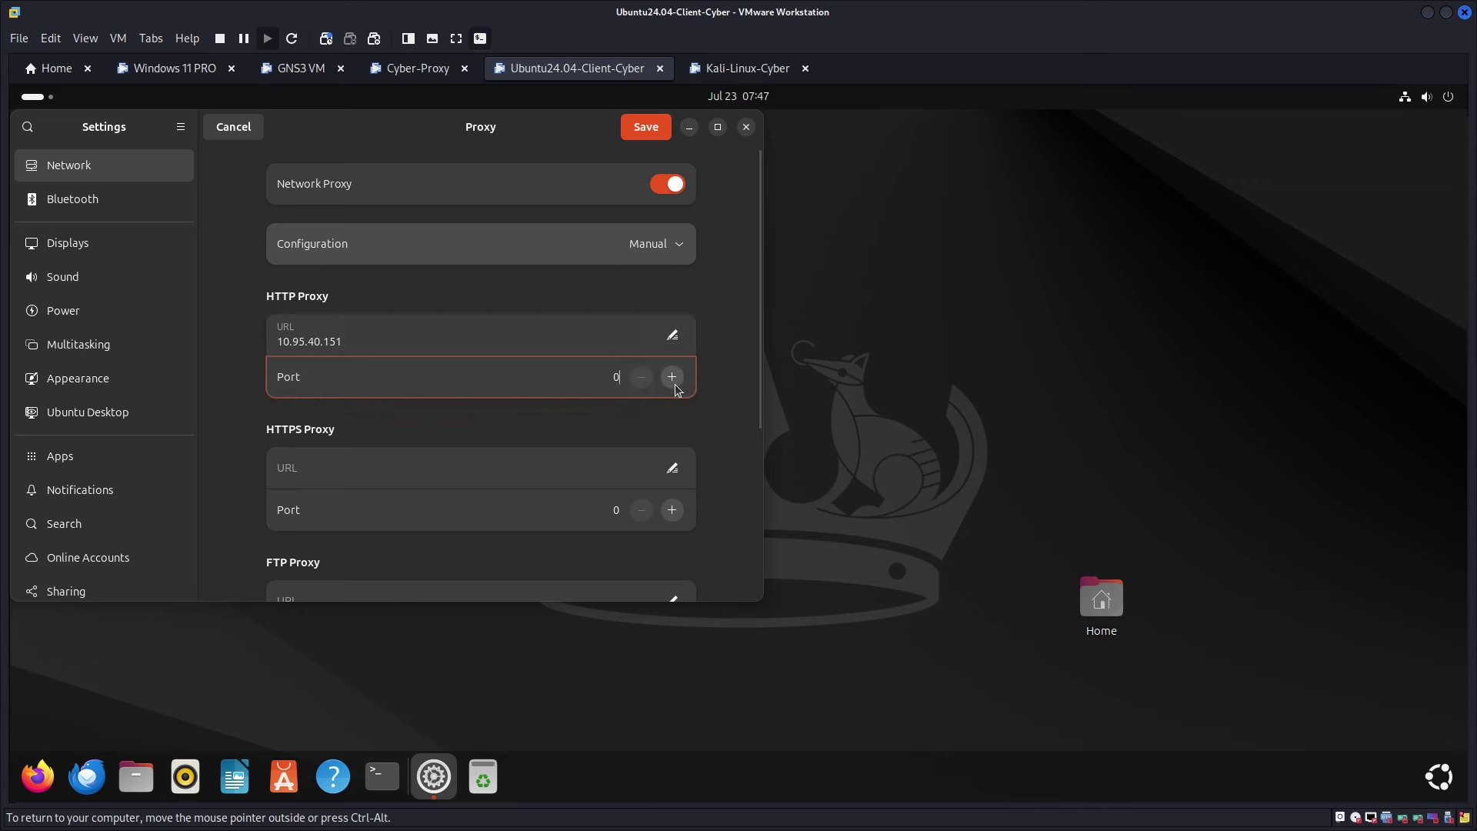
type("9000")
- Set the HTTPS proxy URL to 10.95.40.151 and its port to 9999
left_click(374, 468)
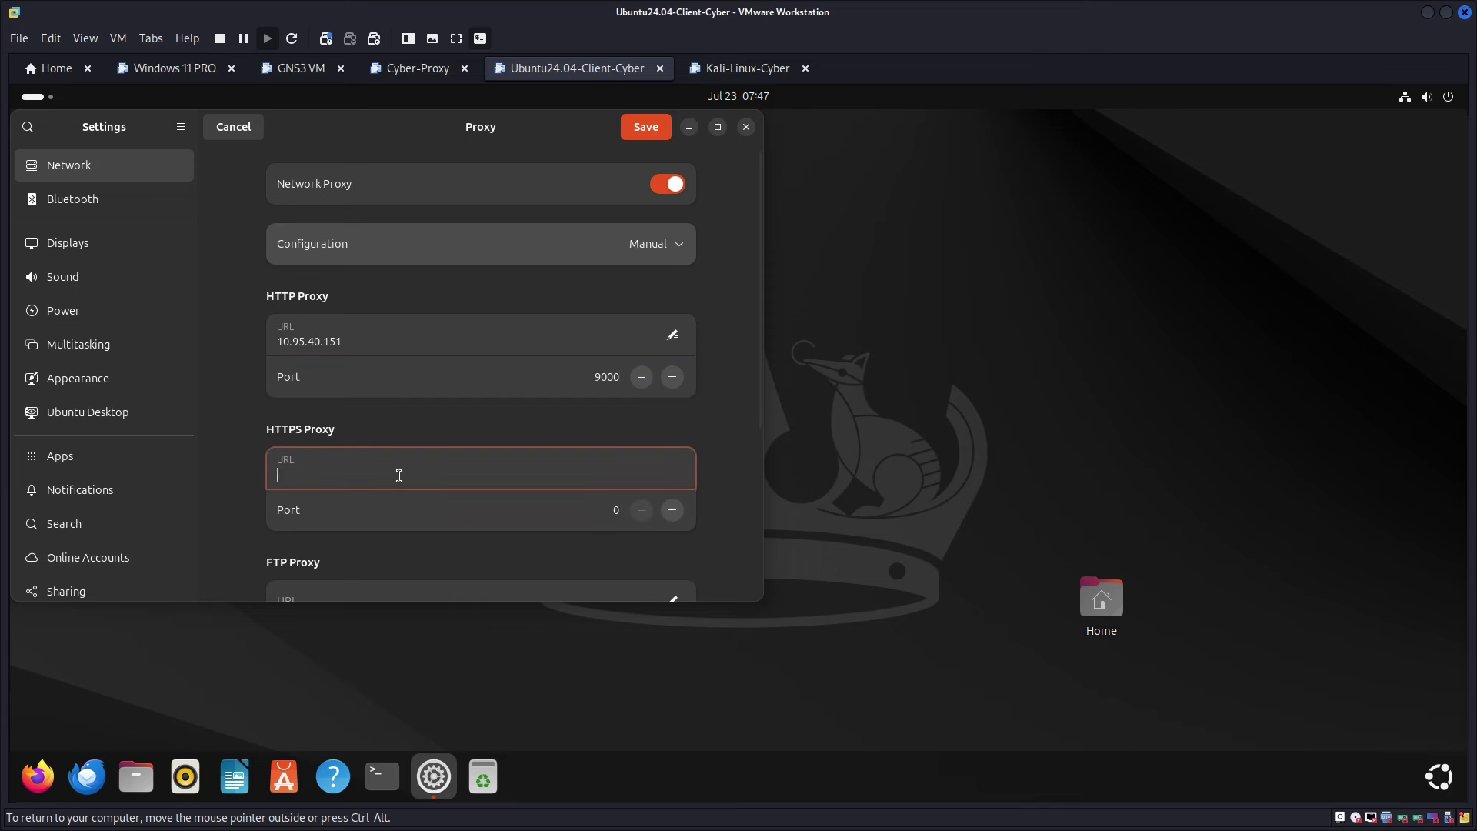
type("10.95.40.151")
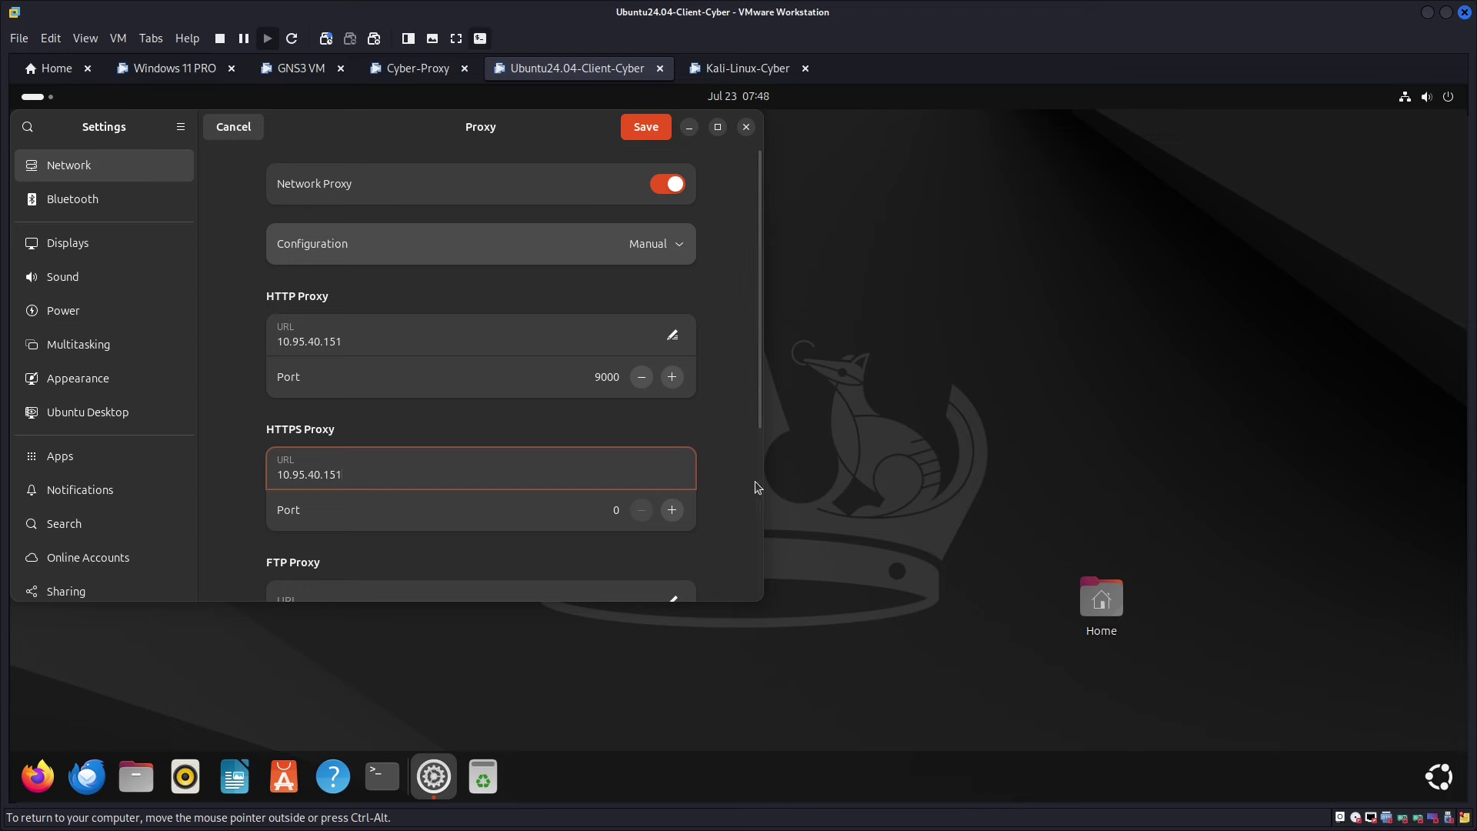
left_click(620, 512)
key("BackSpace")
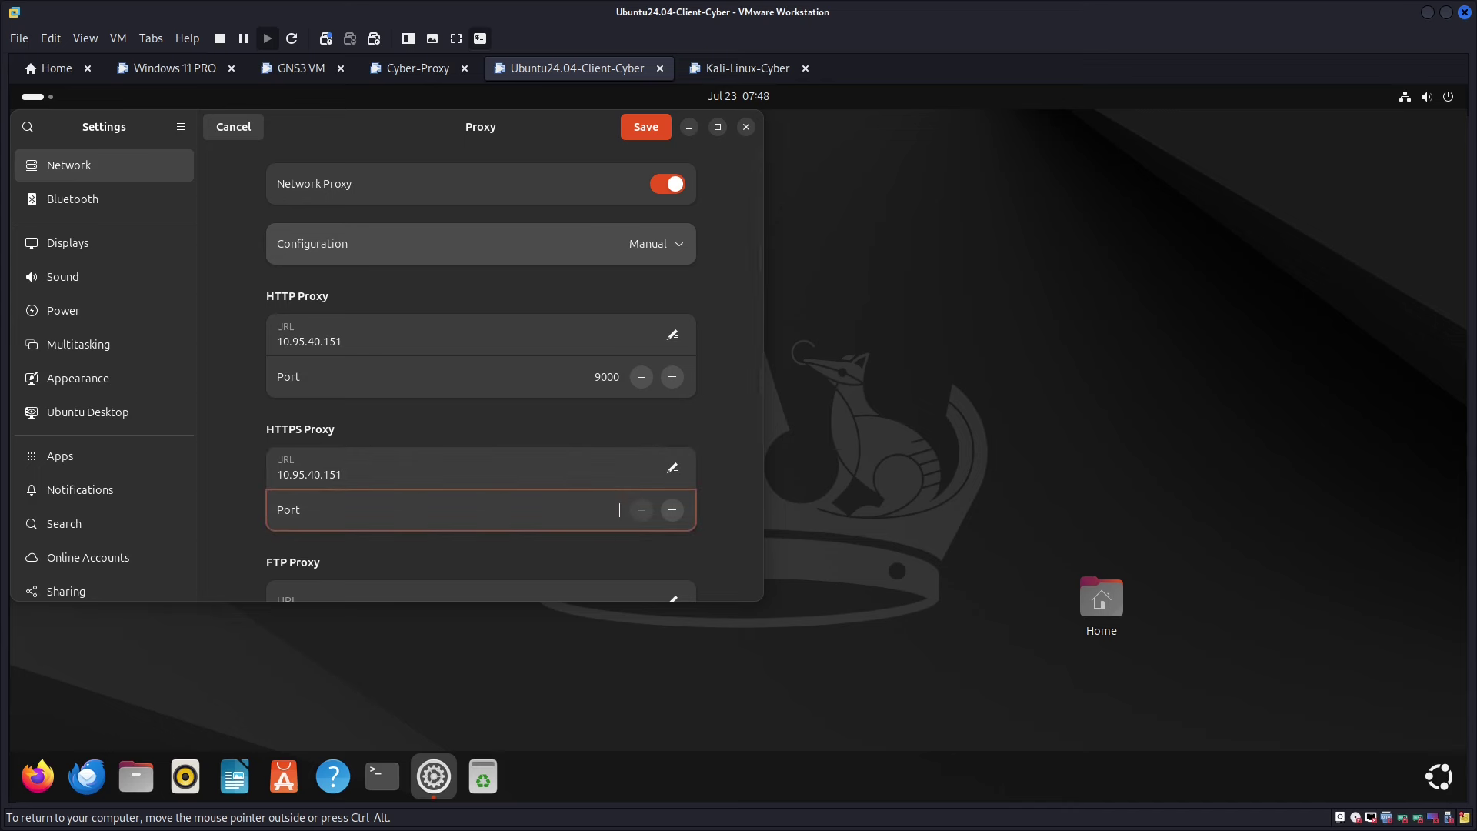
type("9999")
- Save the manual proxy configuration after reviewing its entries, and move the Settings window closer to the middle of the desktop
scroll(416, 539, "down", 5)
scroll(417, 496, "up", 5)
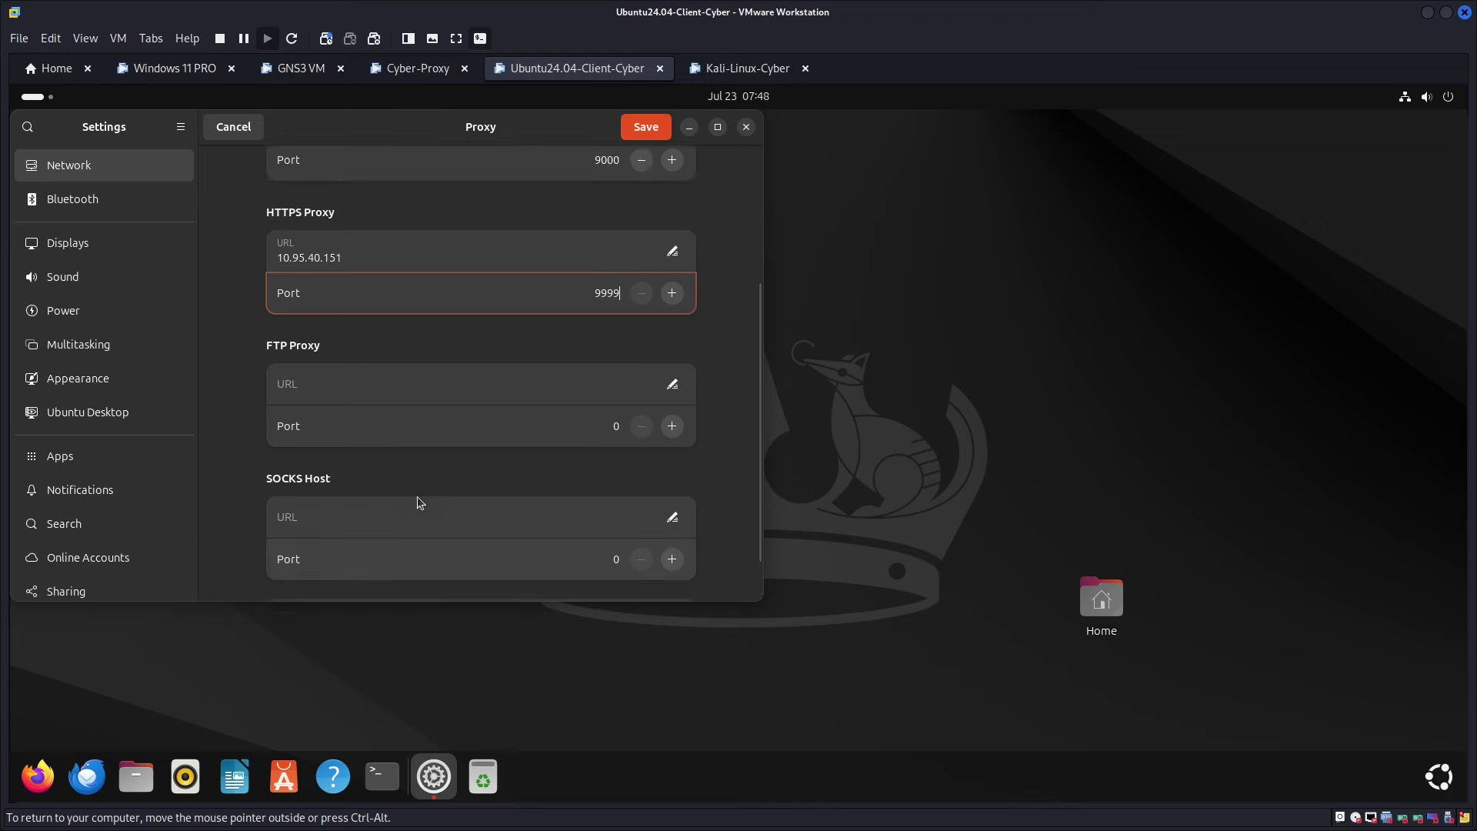
scroll(417, 497, "down", 1)
scroll(387, 555, "down", 3)
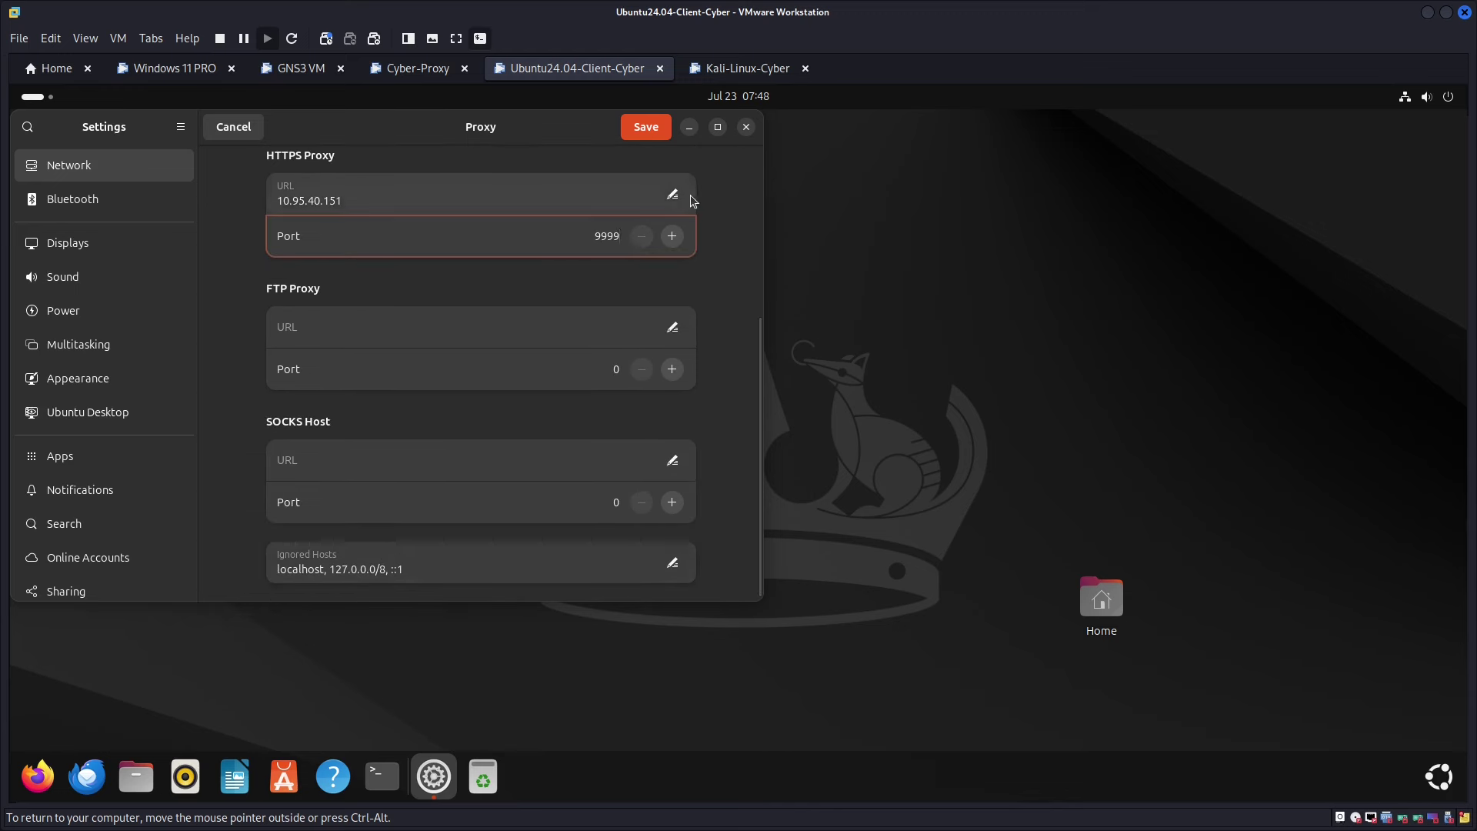
scroll(683, 185, "up", 2)
left_click(635, 127)
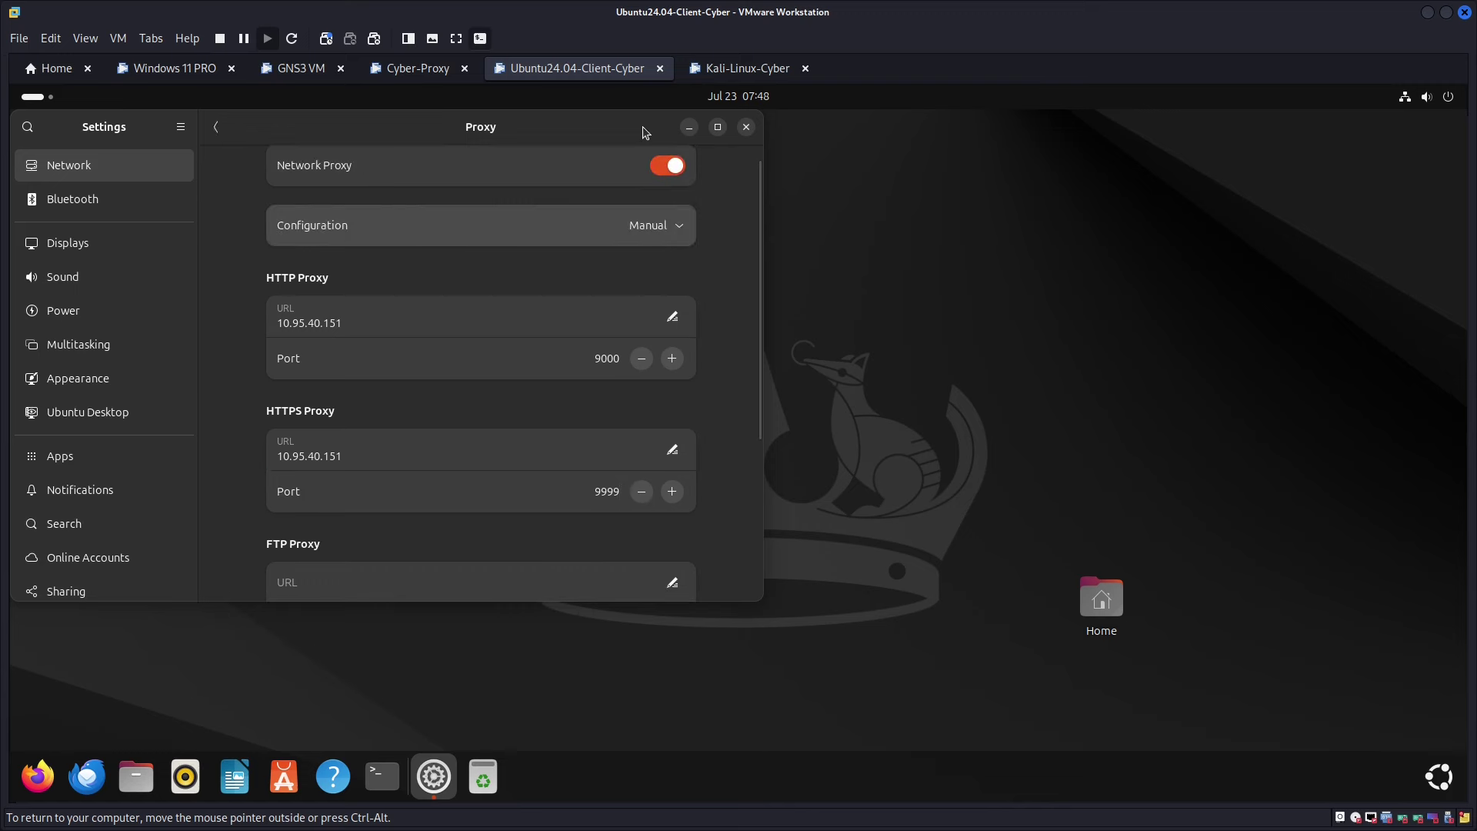
scroll(533, 458, "down", 4)
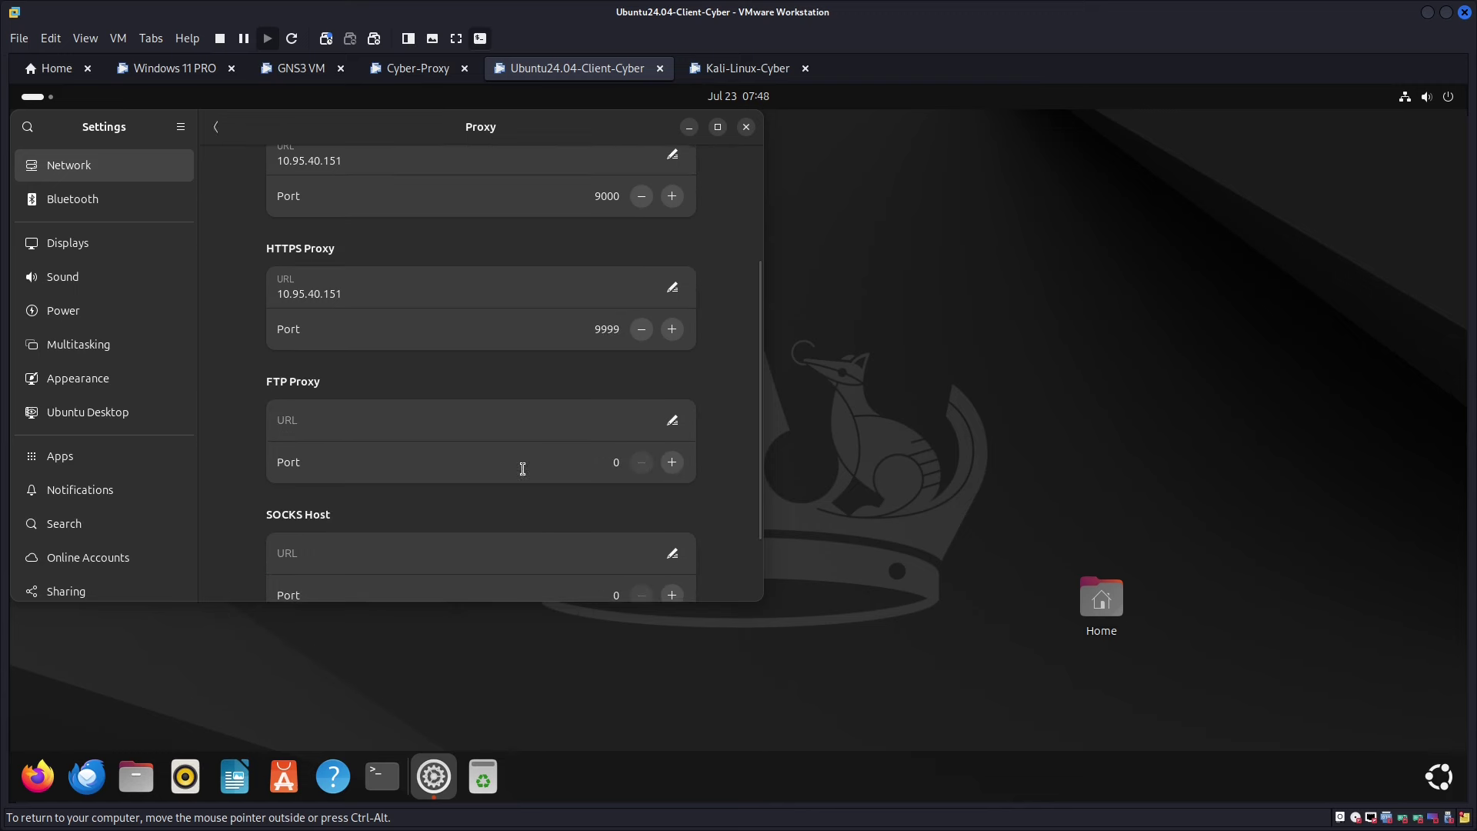
scroll(528, 482, "up", 5)
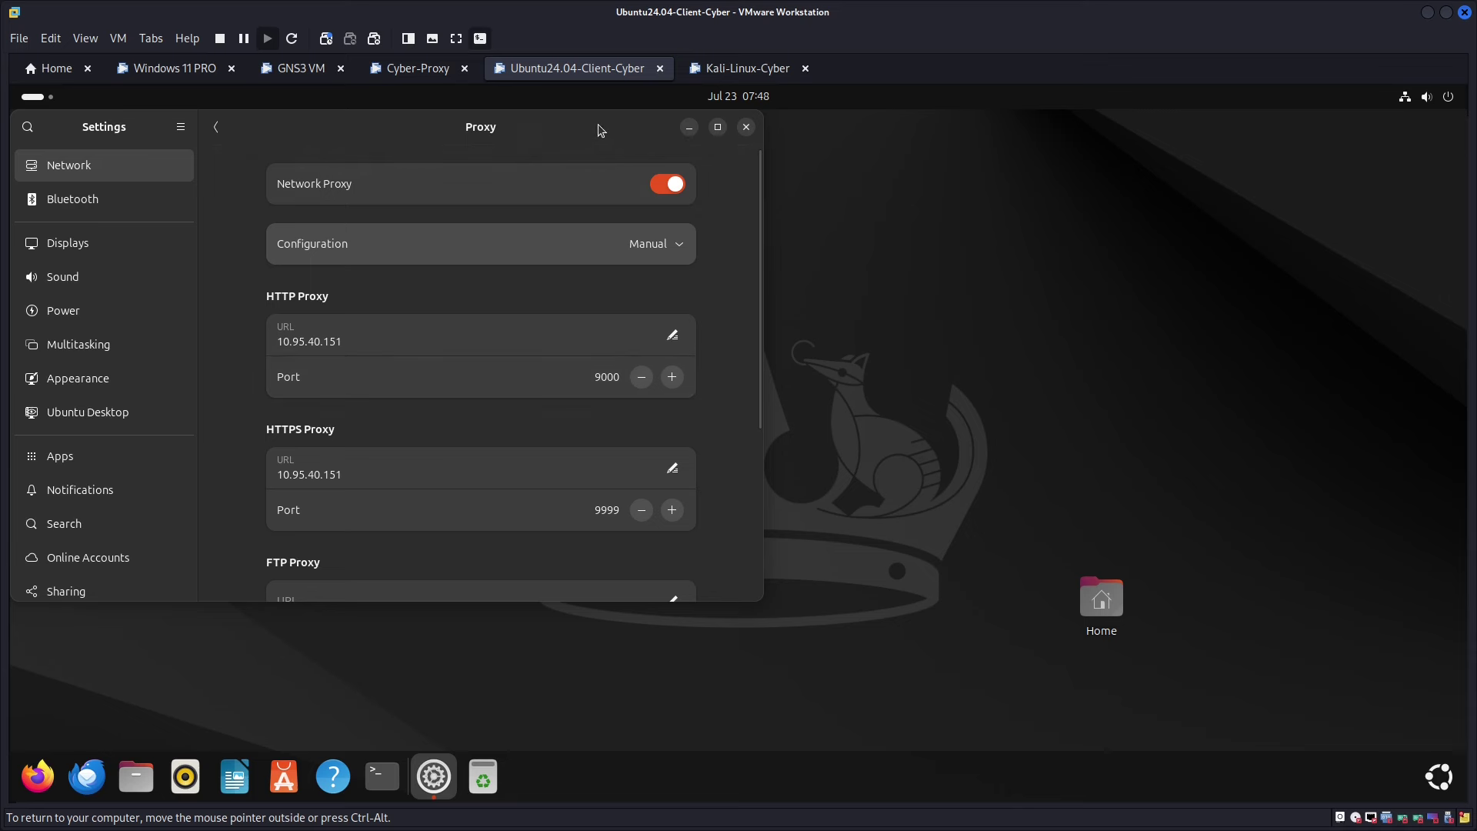
left_click_drag(478, 131, 675, 170)
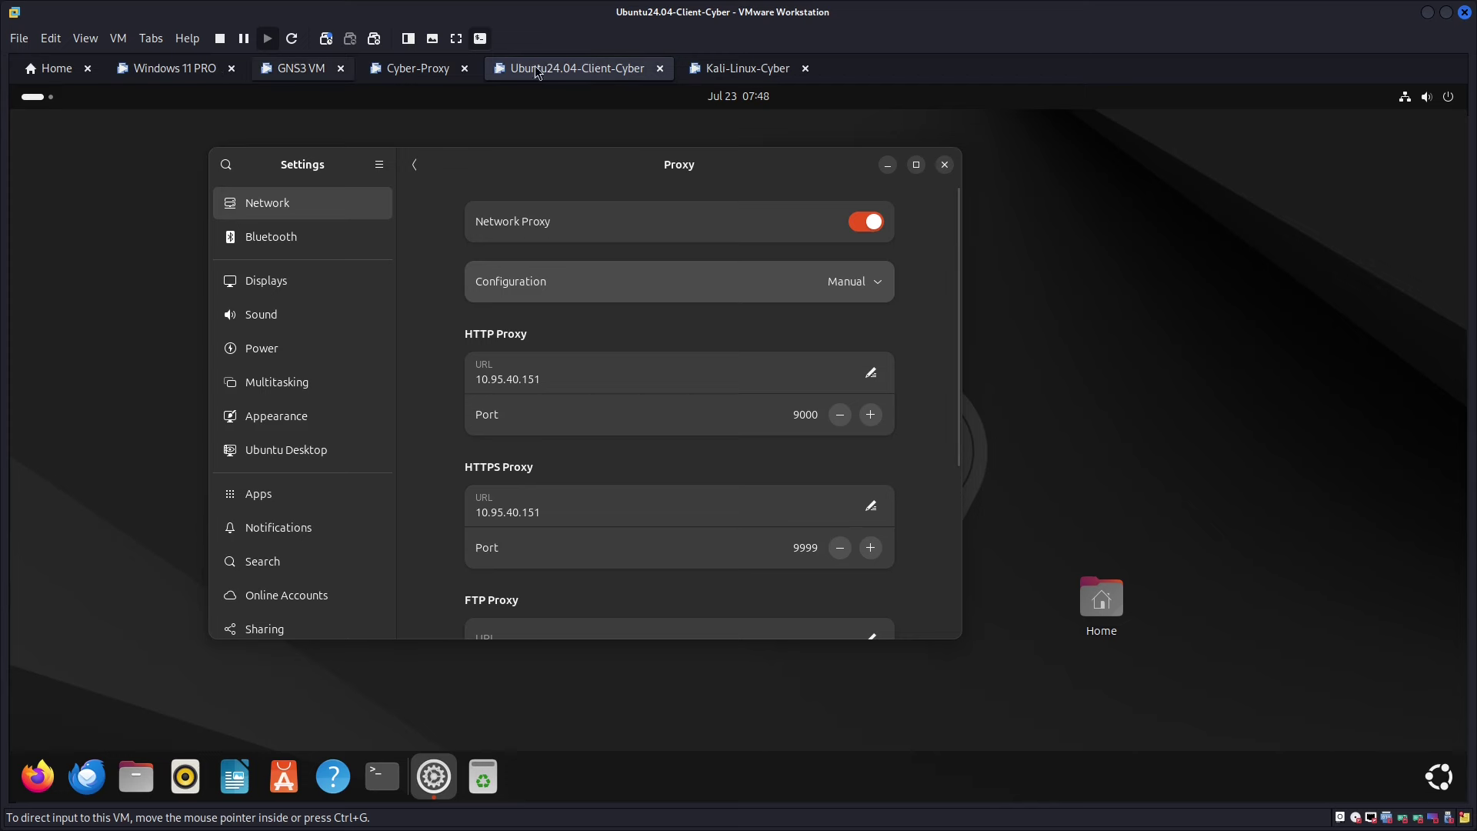
- Switch to the Windows 11 PRO machine, search for "proxy" and open Paramètres du proxy
left_click(162, 68)
left_click(930, 547)
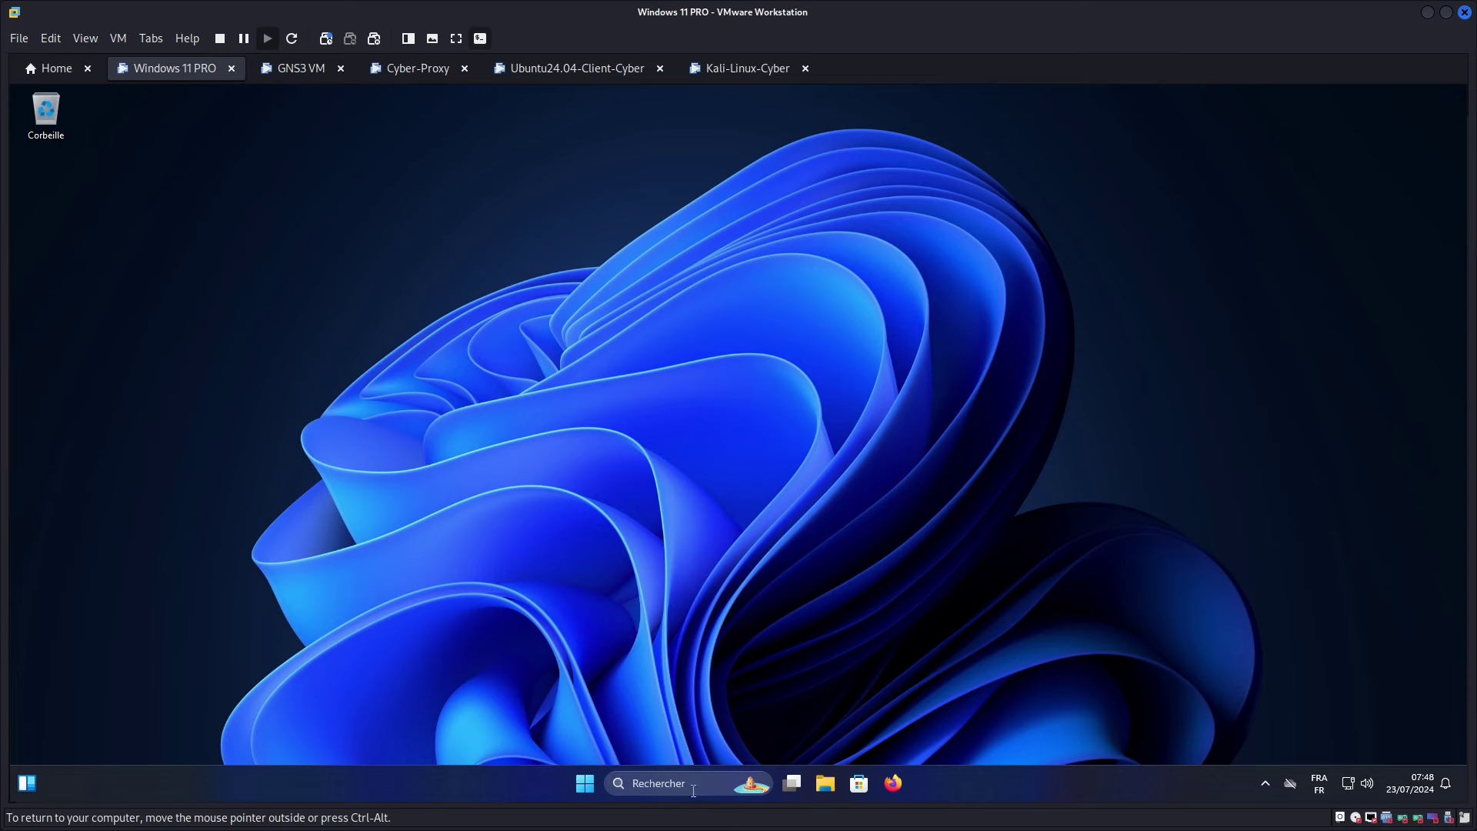
left_click(668, 787)
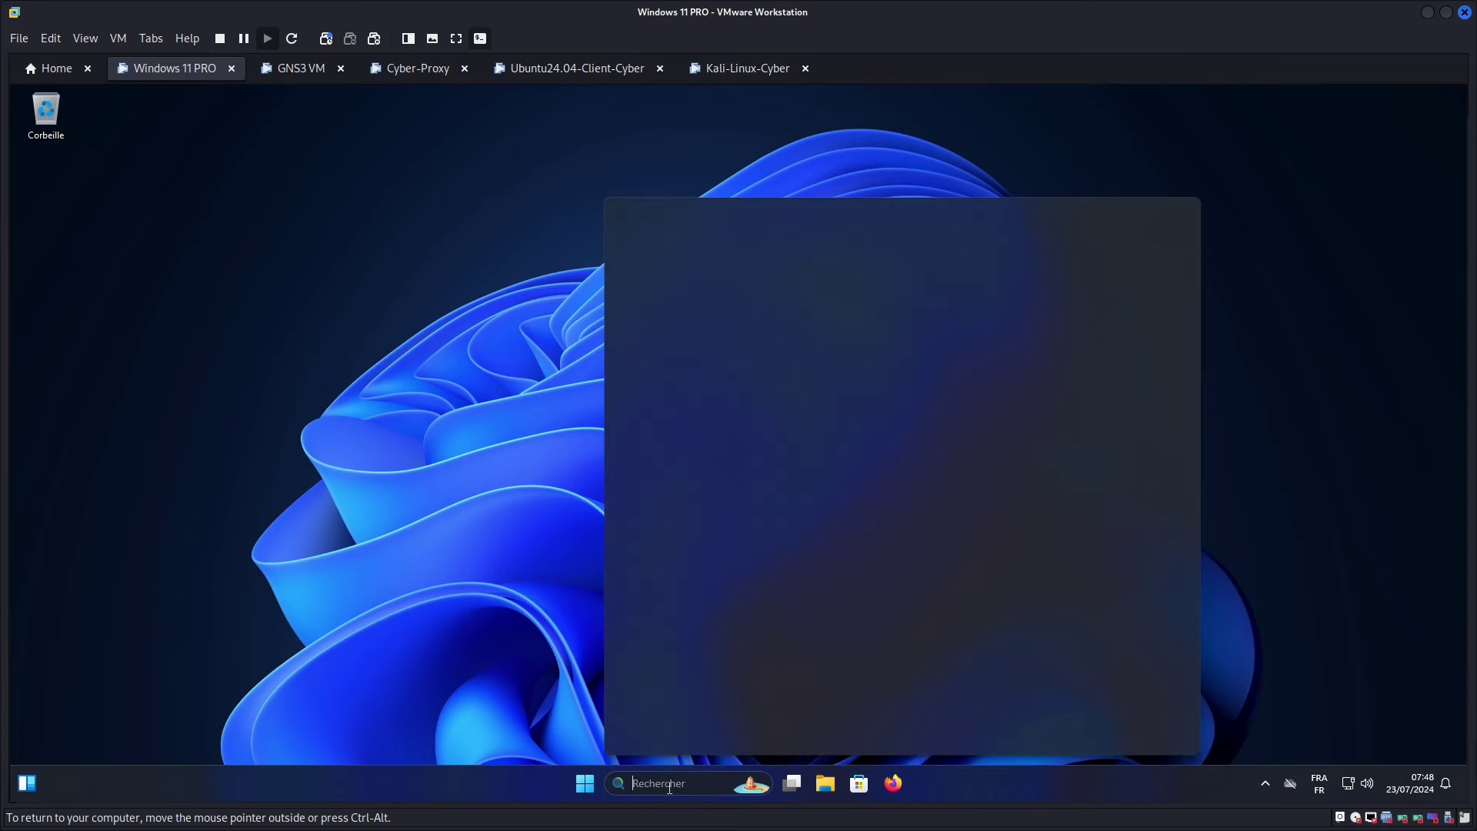
type("proxy")
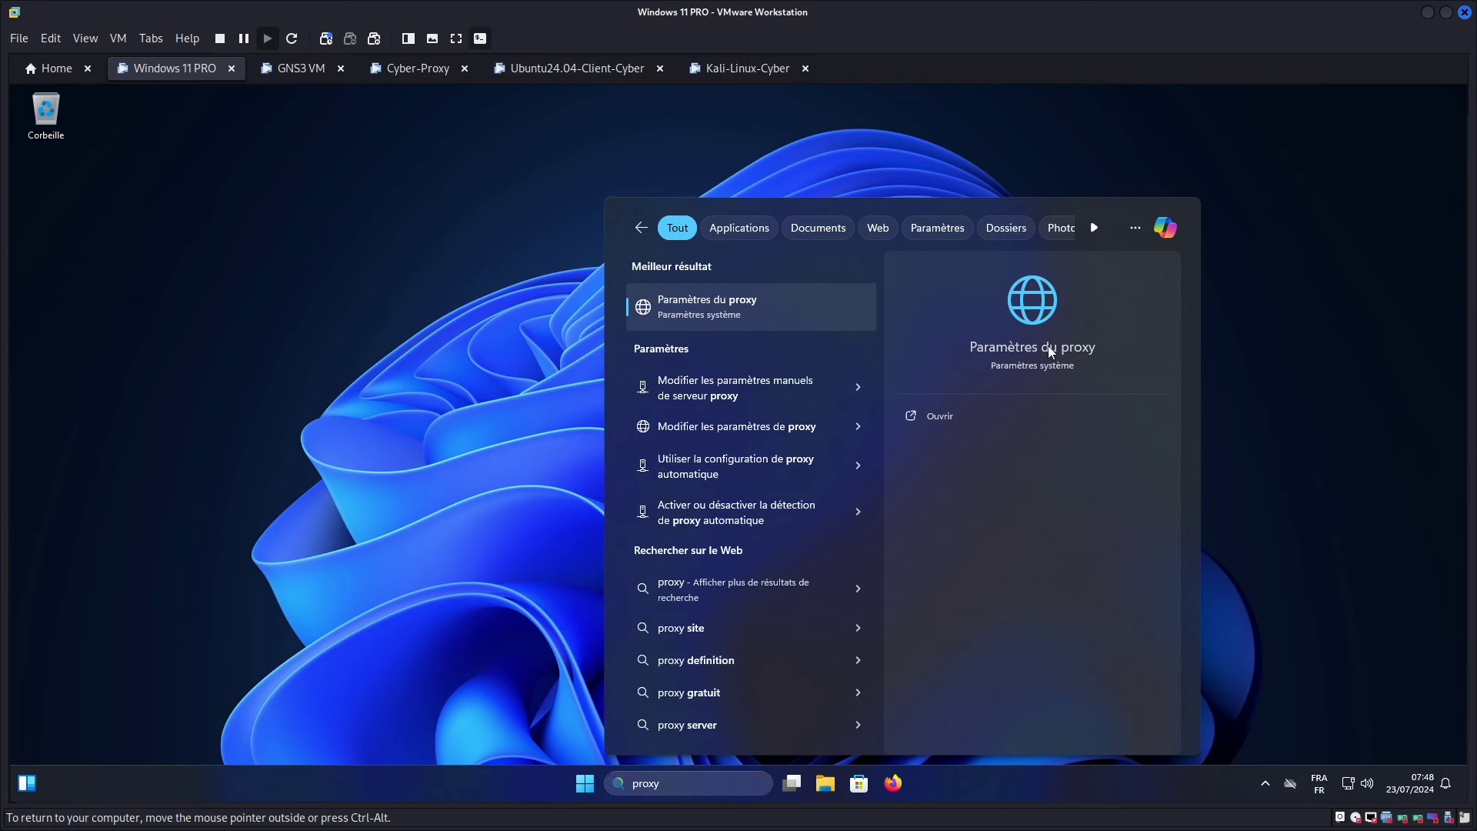
left_click(1045, 346)
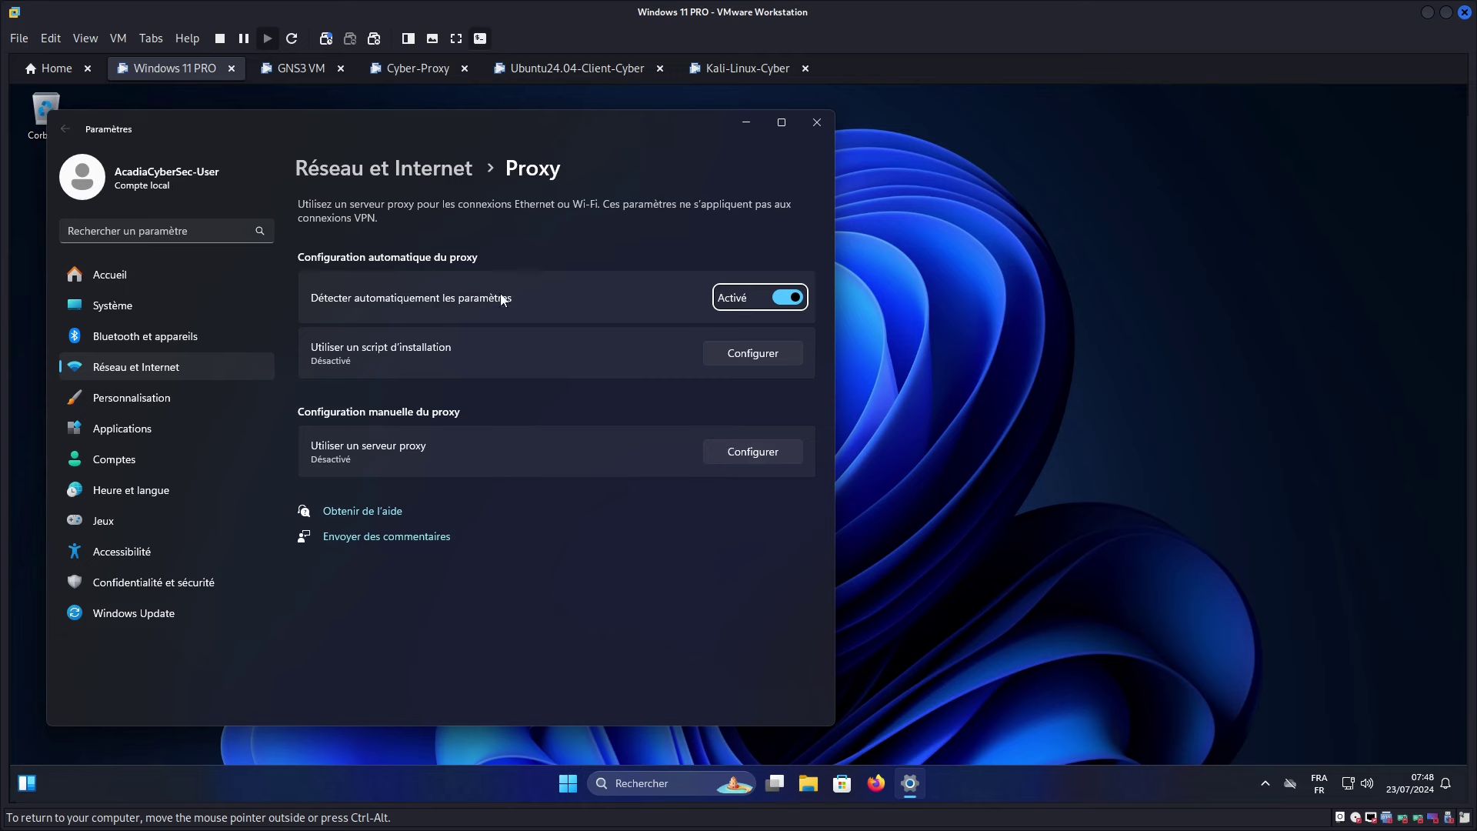
- Enable the manual proxy server with address 10.95.40.151 and port 9000, save it, and recheck the saved entries
left_click(751, 451)
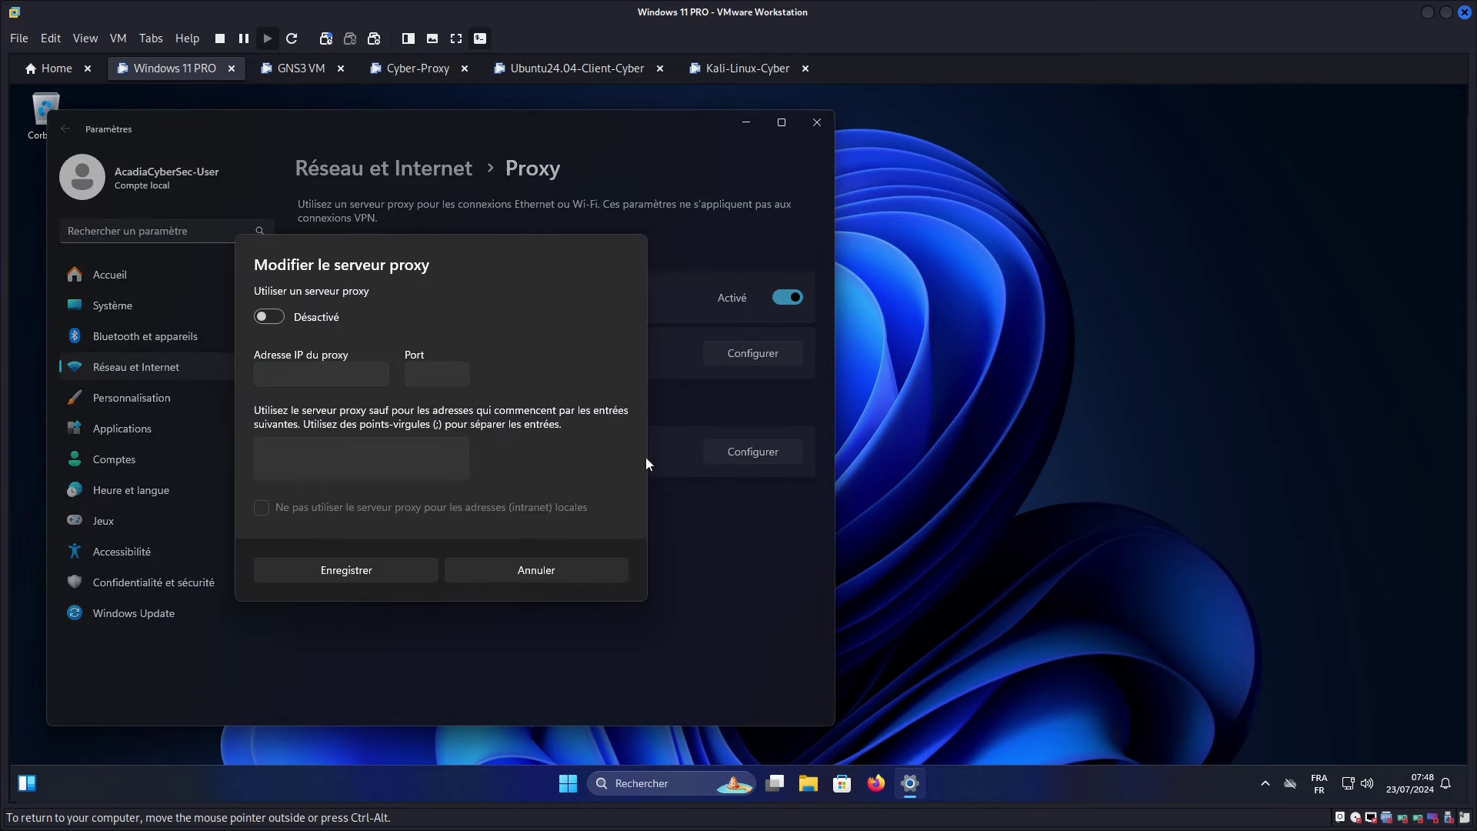
left_click(269, 317)
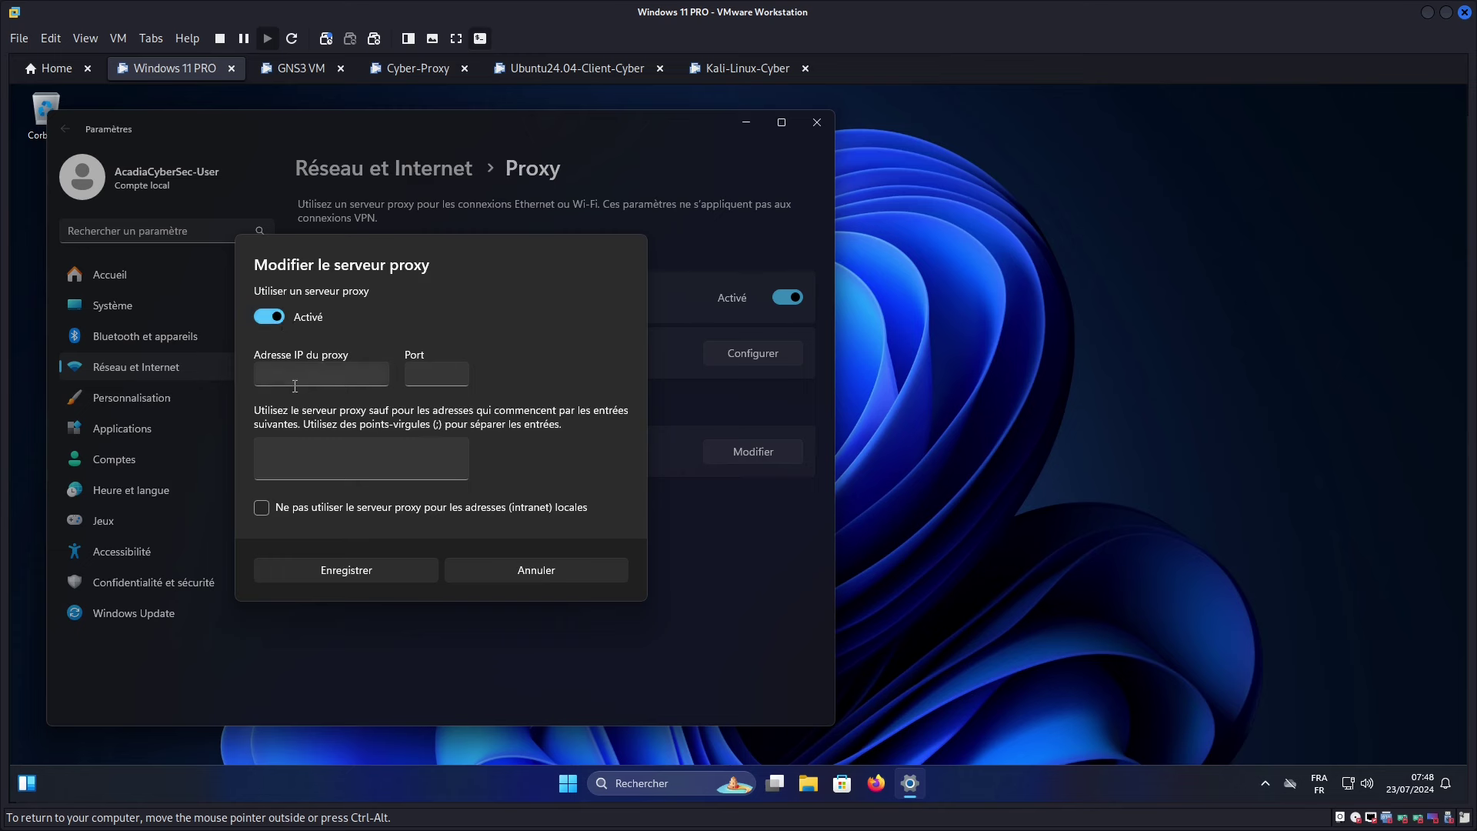
left_click(317, 377)
type("10")
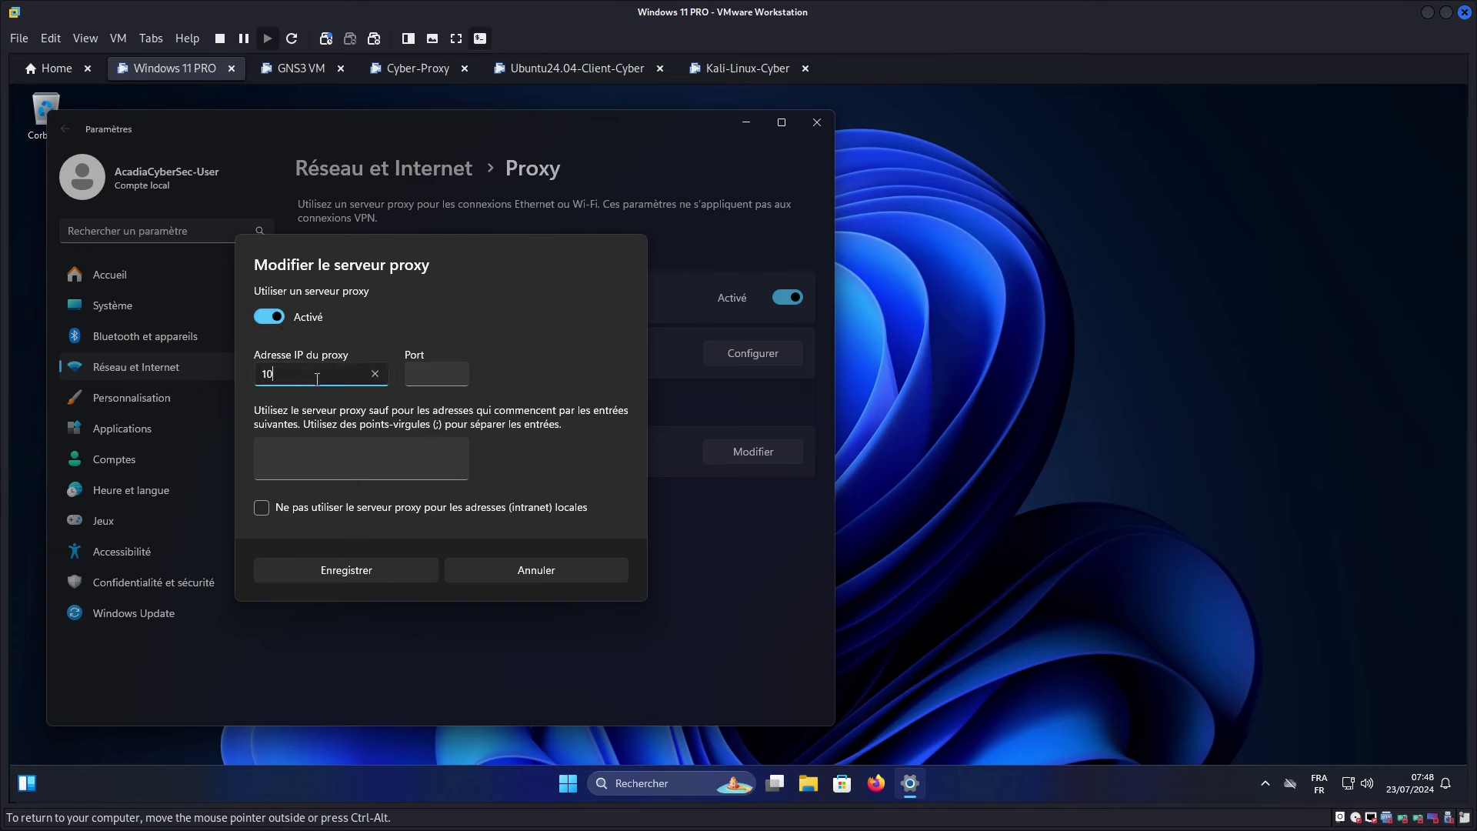
type(".95.40.151")
left_click(440, 375)
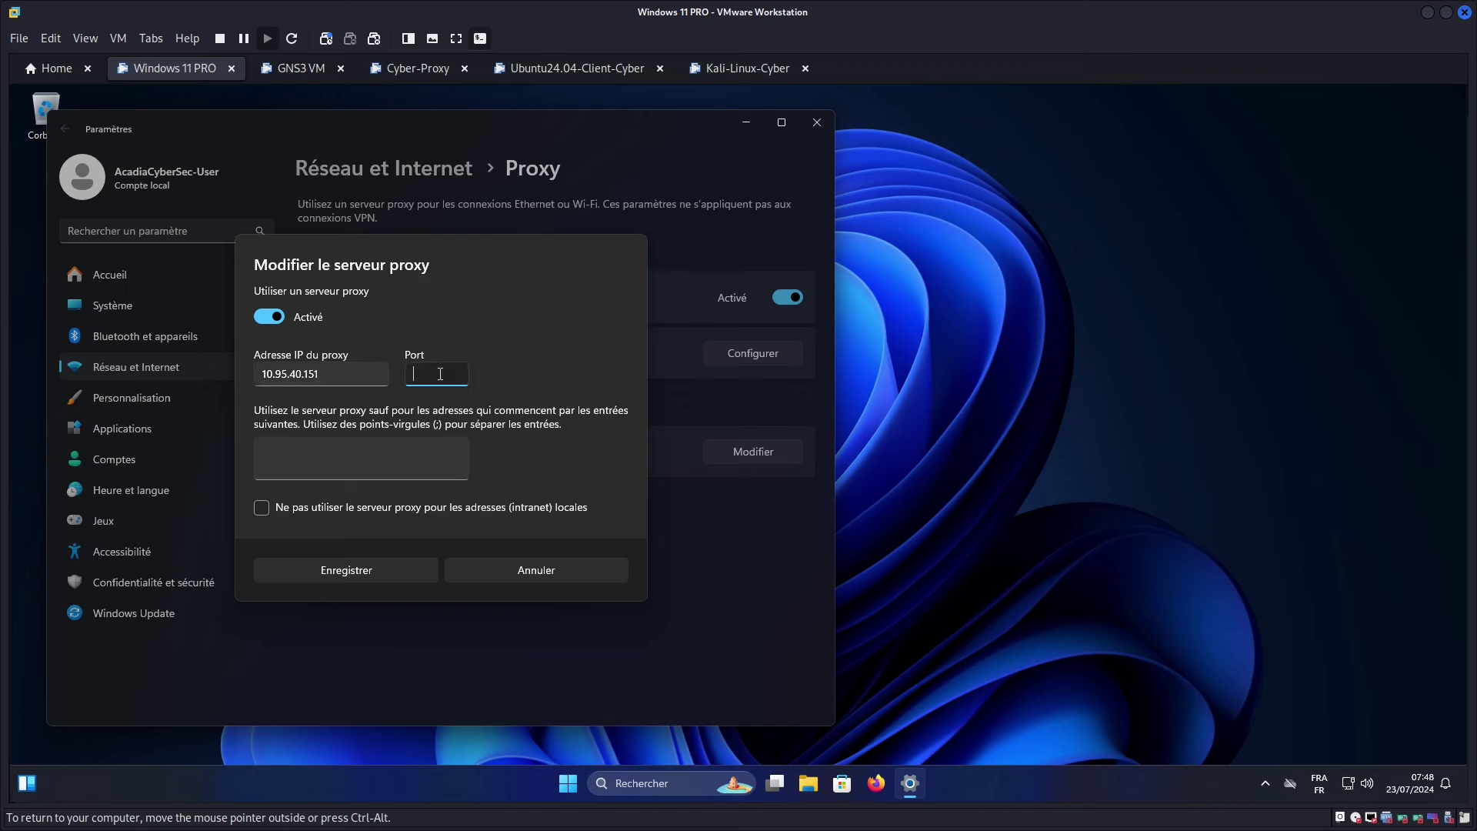
type("9000")
left_click(318, 571)
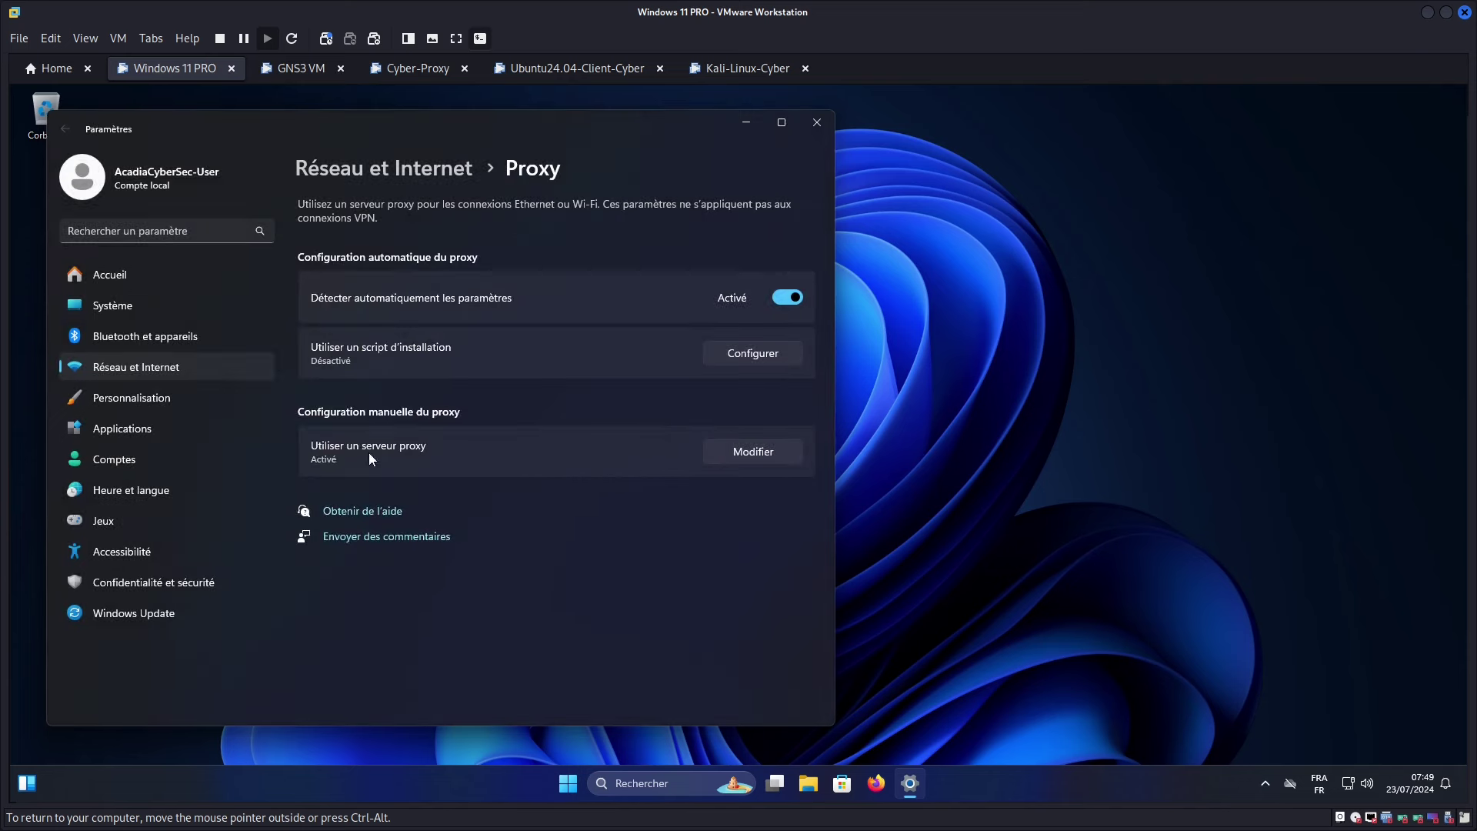
left_click(751, 454)
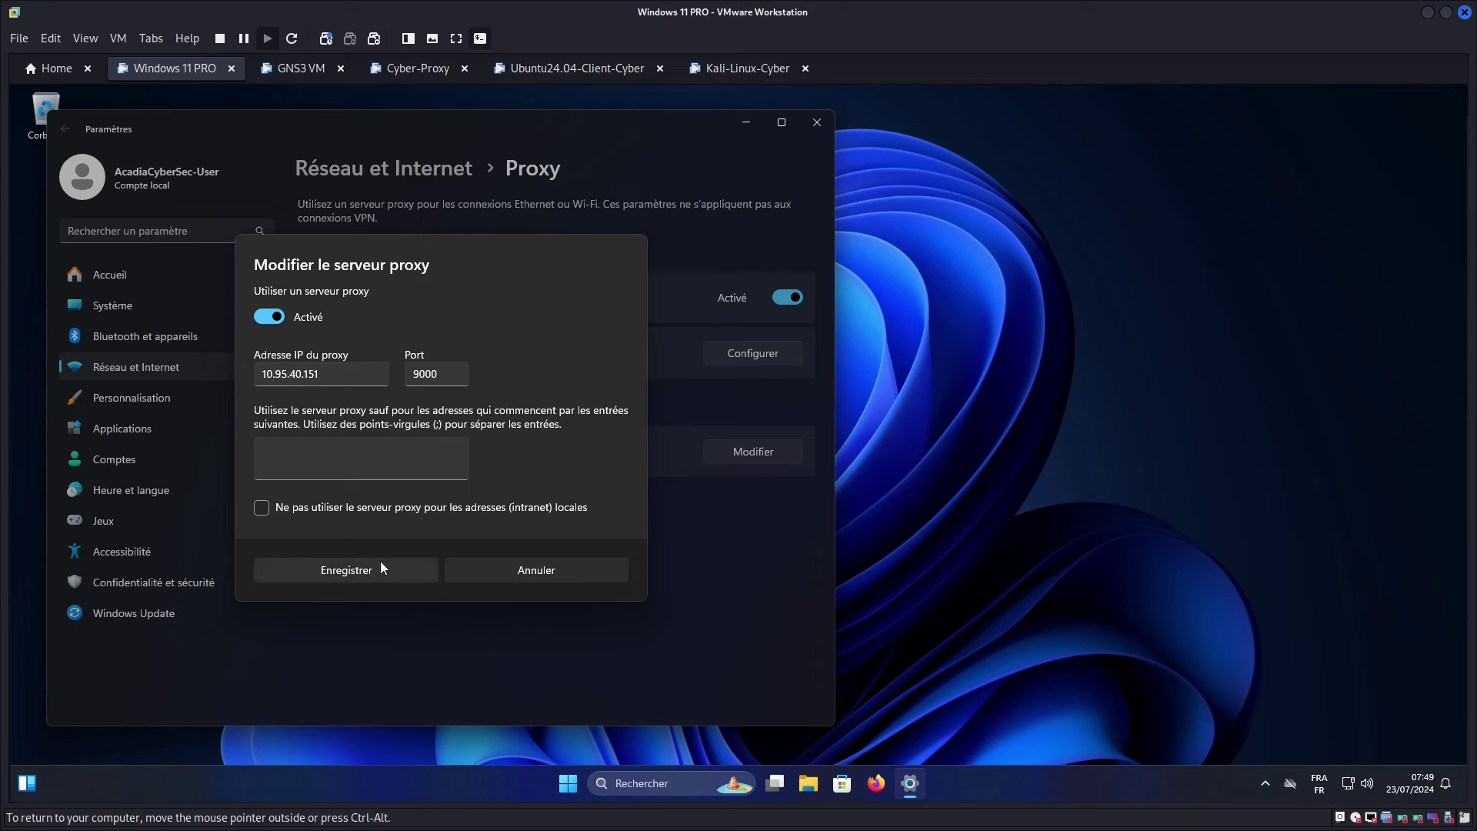
left_click(362, 569)
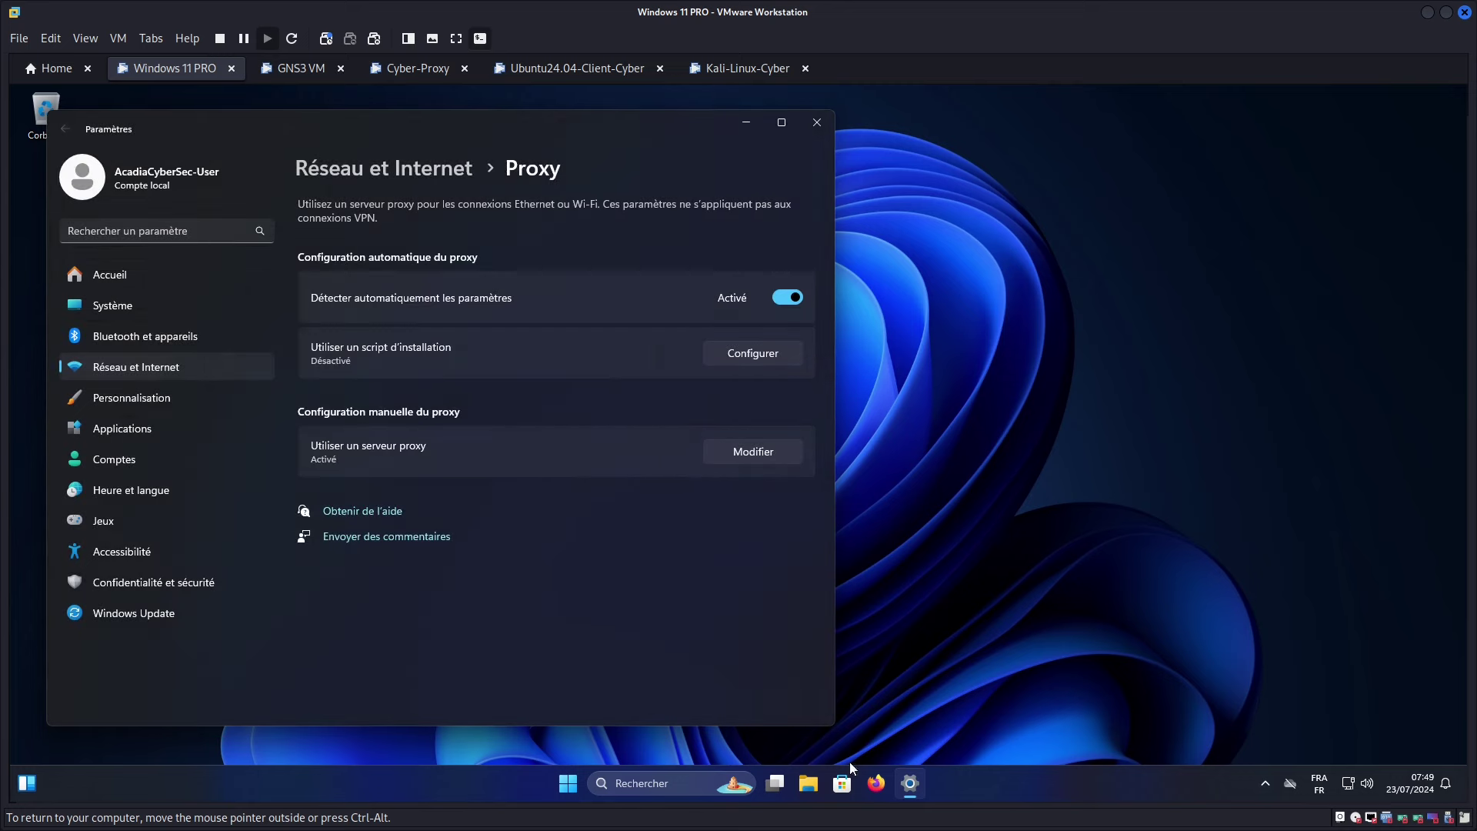
- Open Firefox on the Windows machine and load youtube.com in a fresh tab to test the proxy
left_click(876, 784)
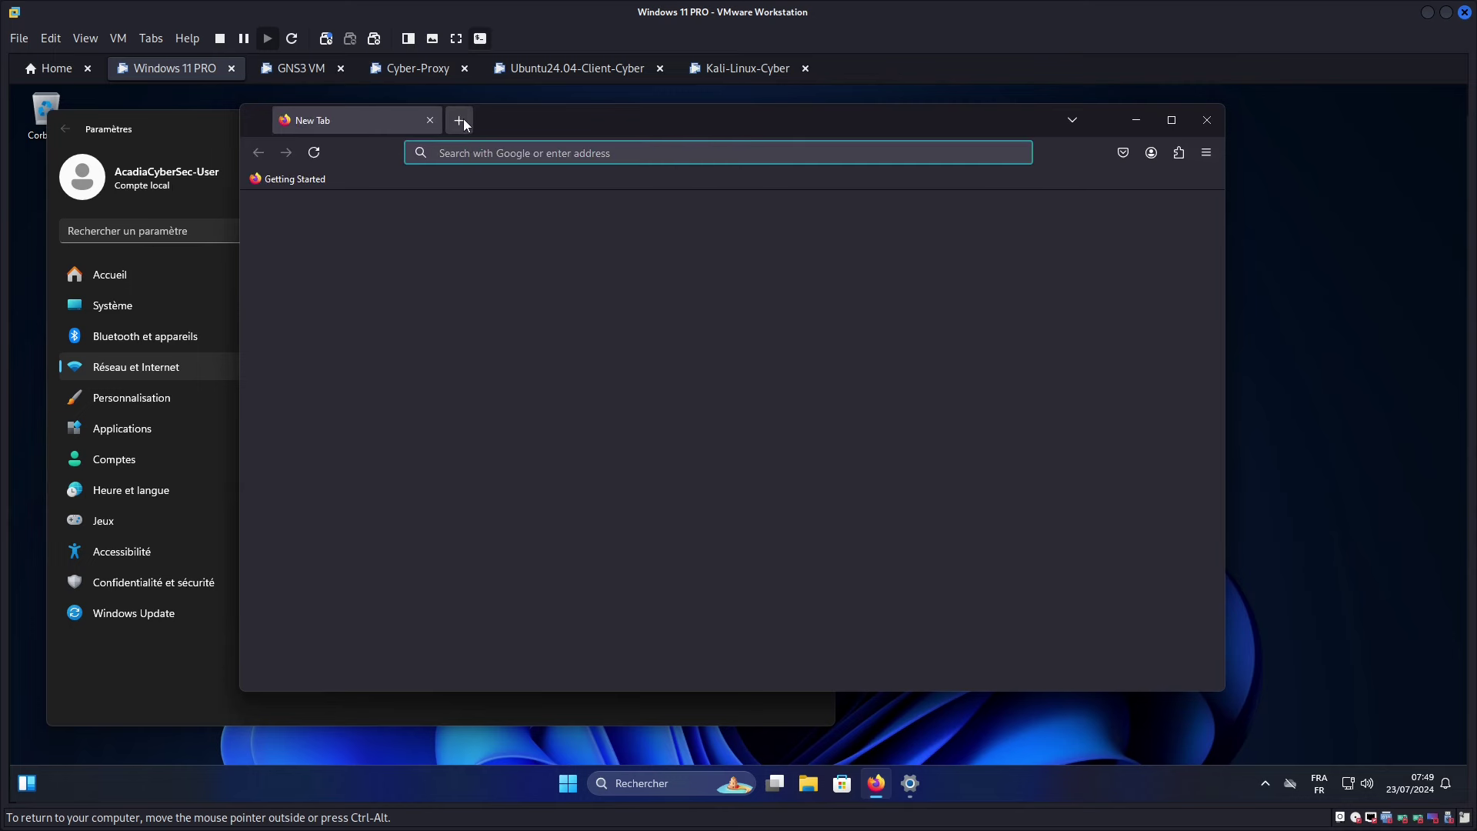
left_click(463, 119)
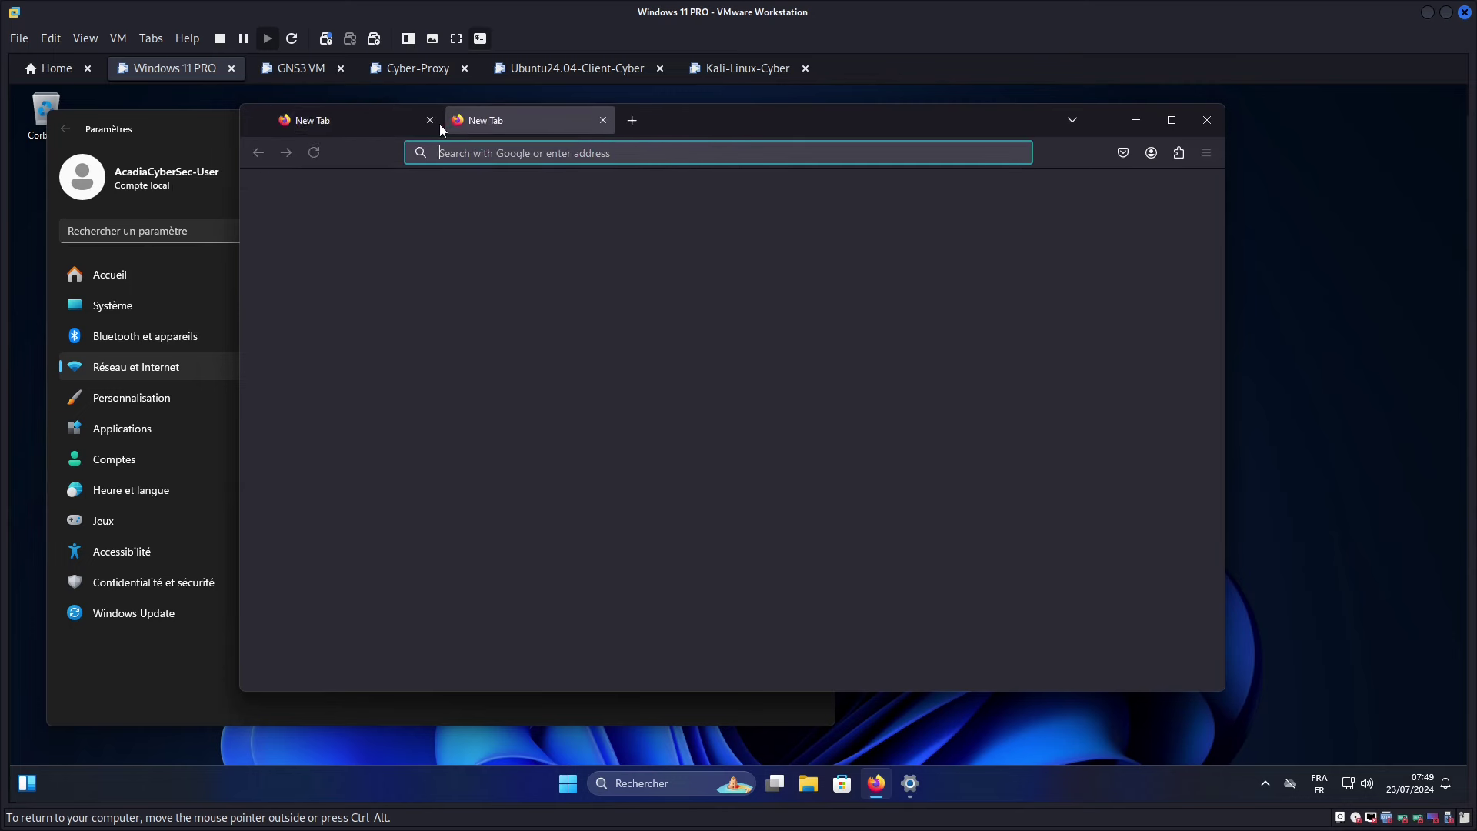
left_click(430, 120)
left_click(479, 153)
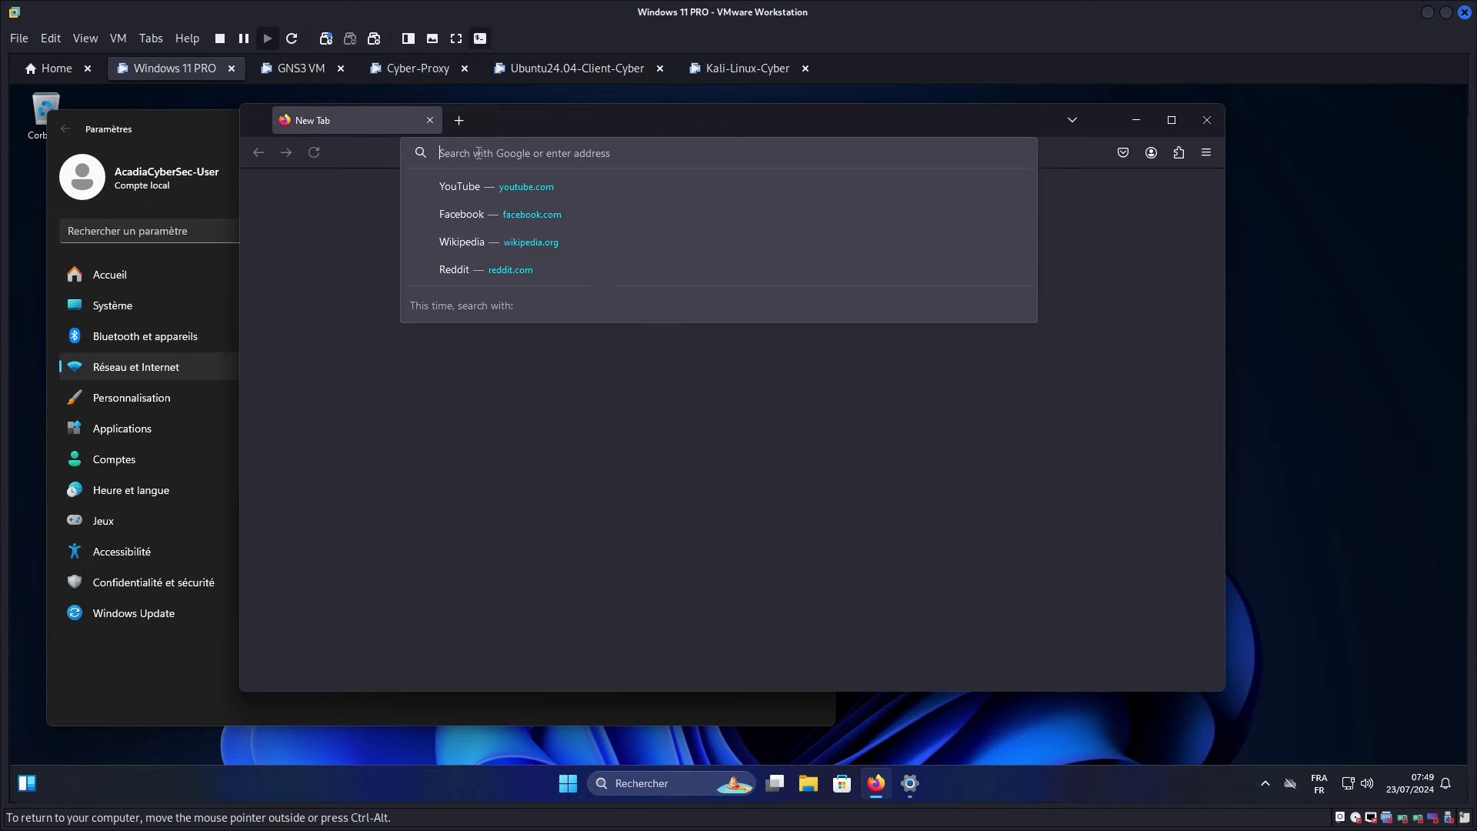
left_click(463, 191)
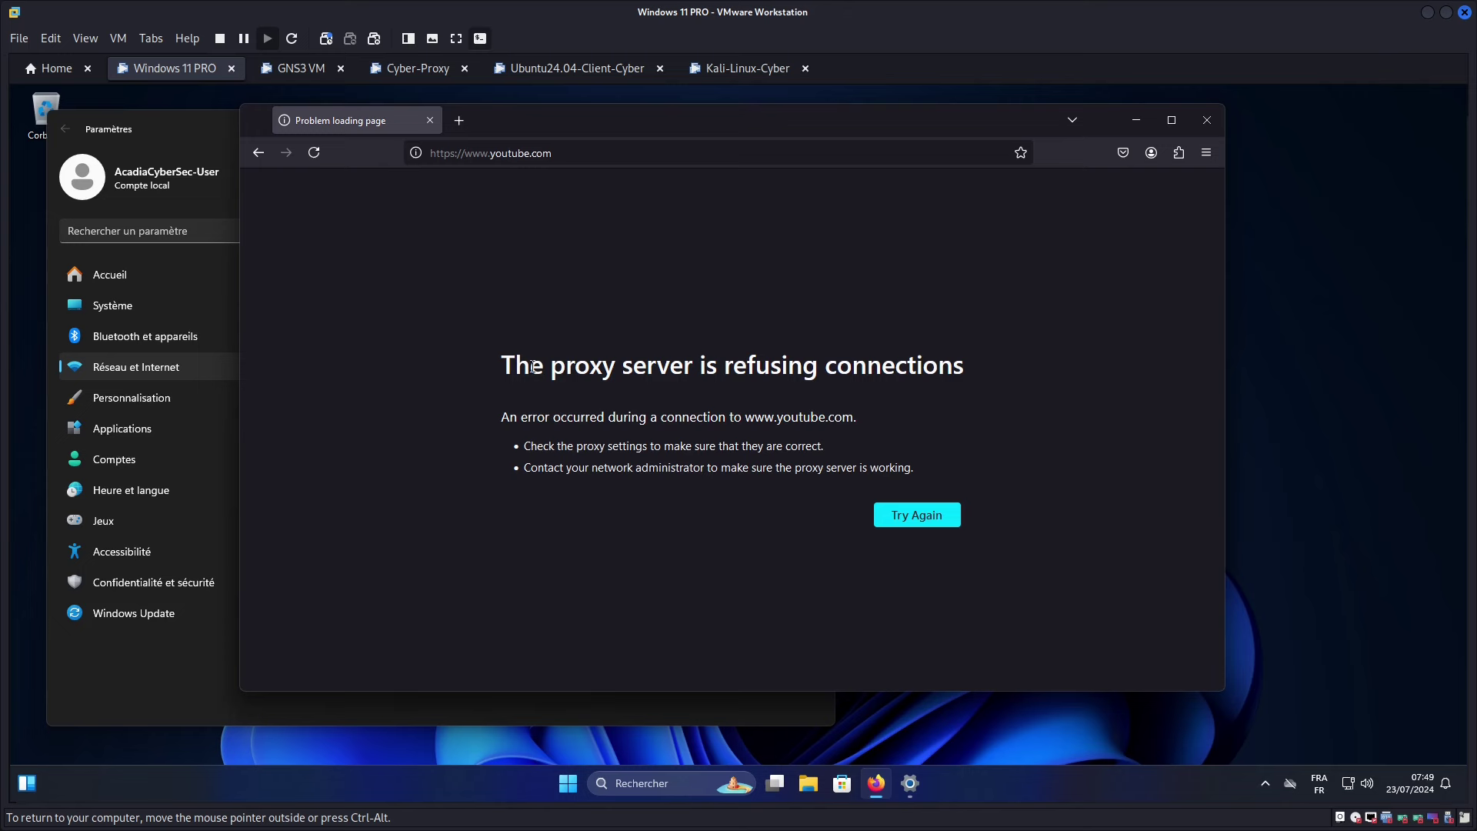
left_click_drag(500, 366, 958, 373)
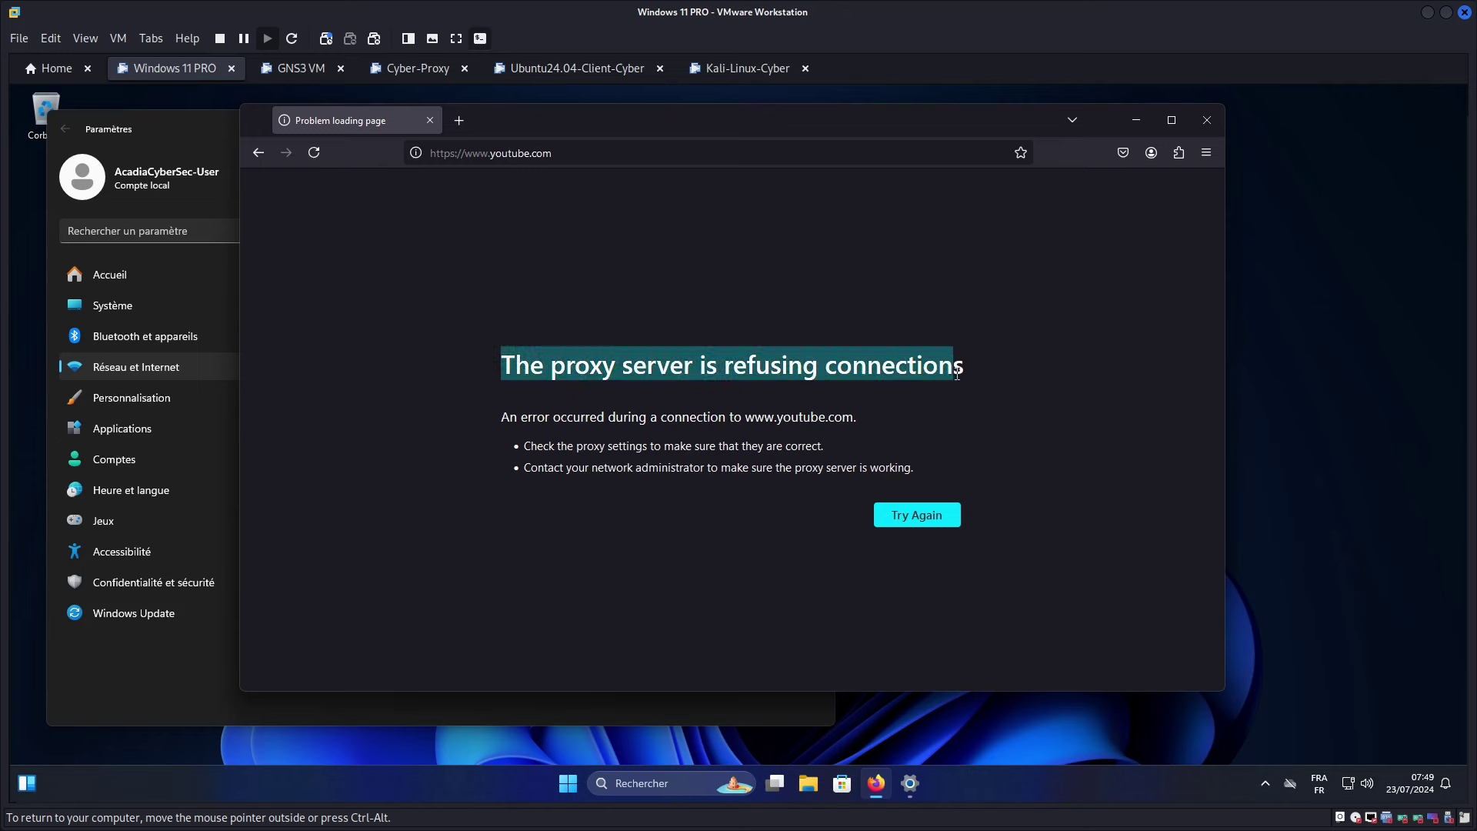
left_click(679, 559)
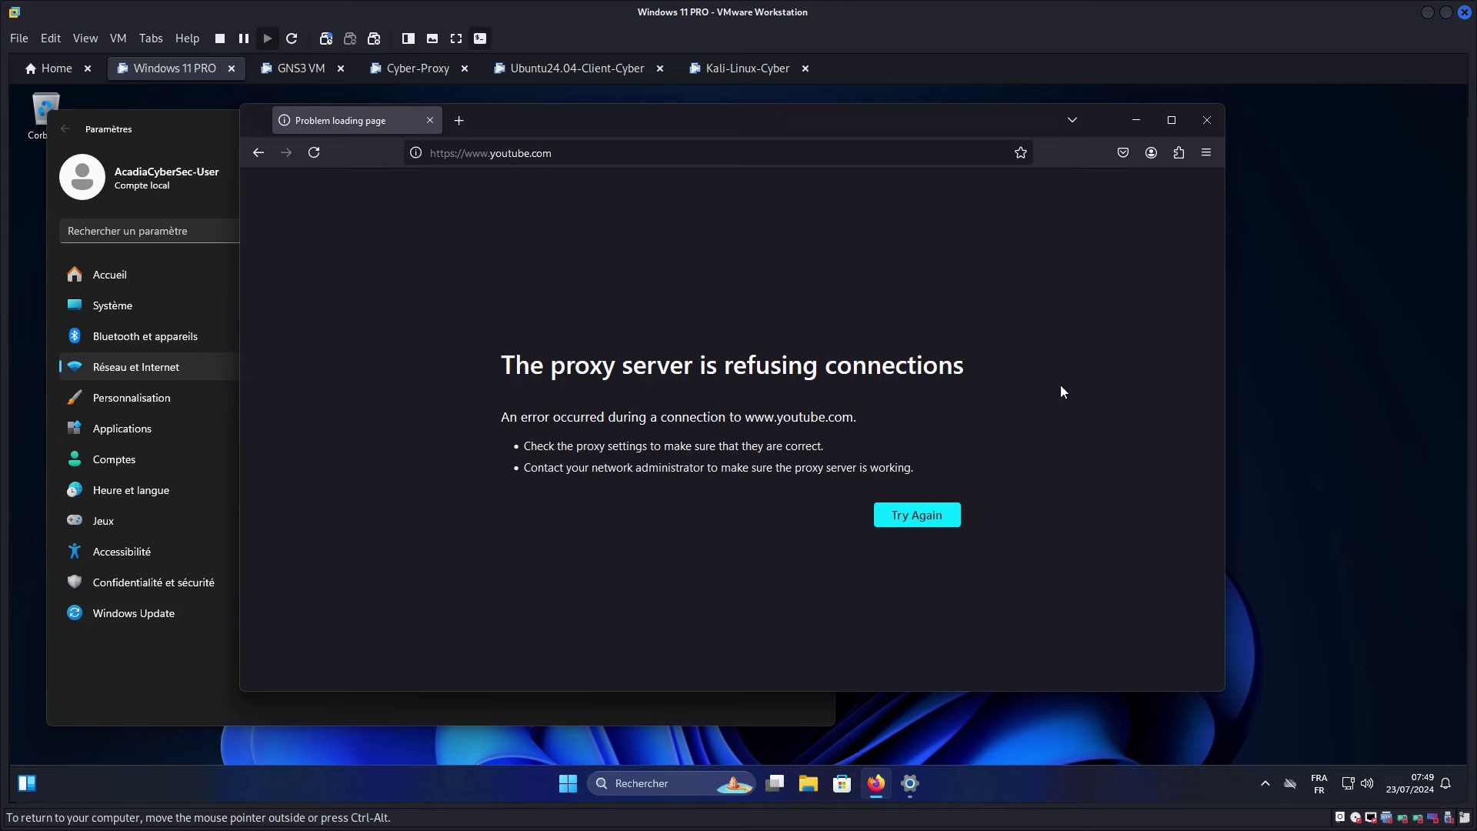
- Load facebook.com in a second tab to test the proxy and highlight the page's main heading
left_click(460, 119)
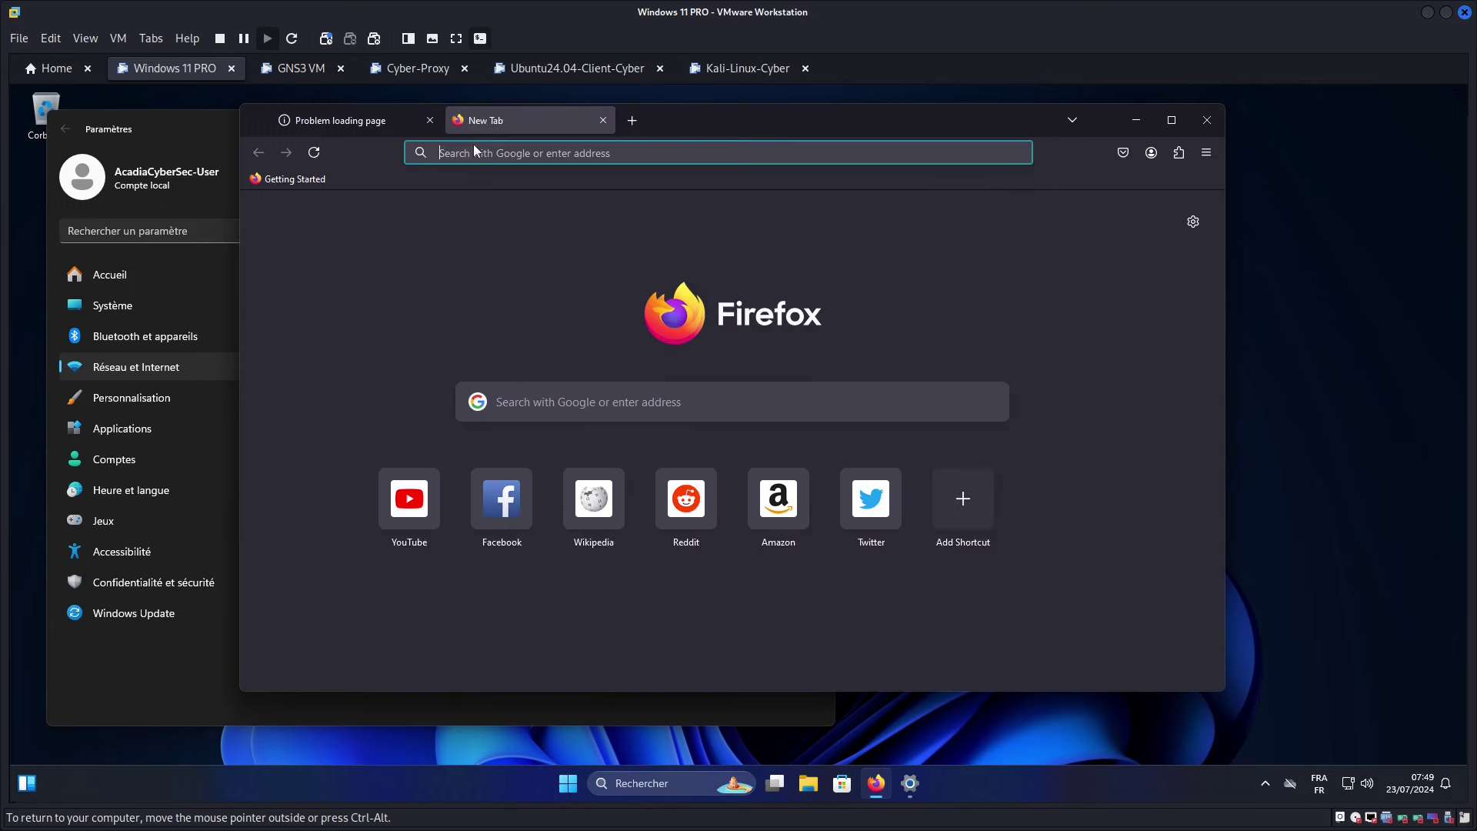
left_click(501, 504)
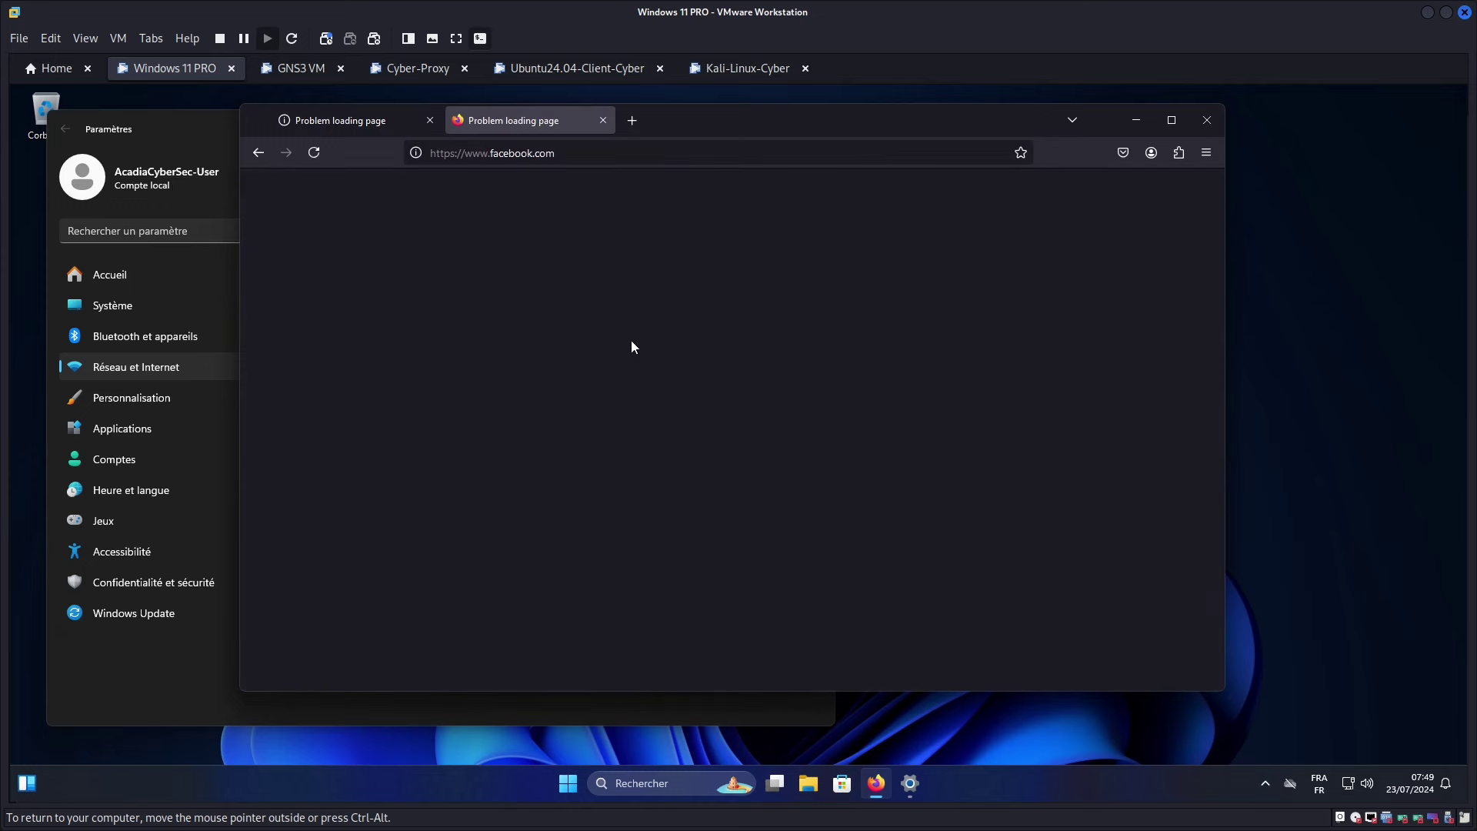
left_click_drag(514, 369, 952, 362)
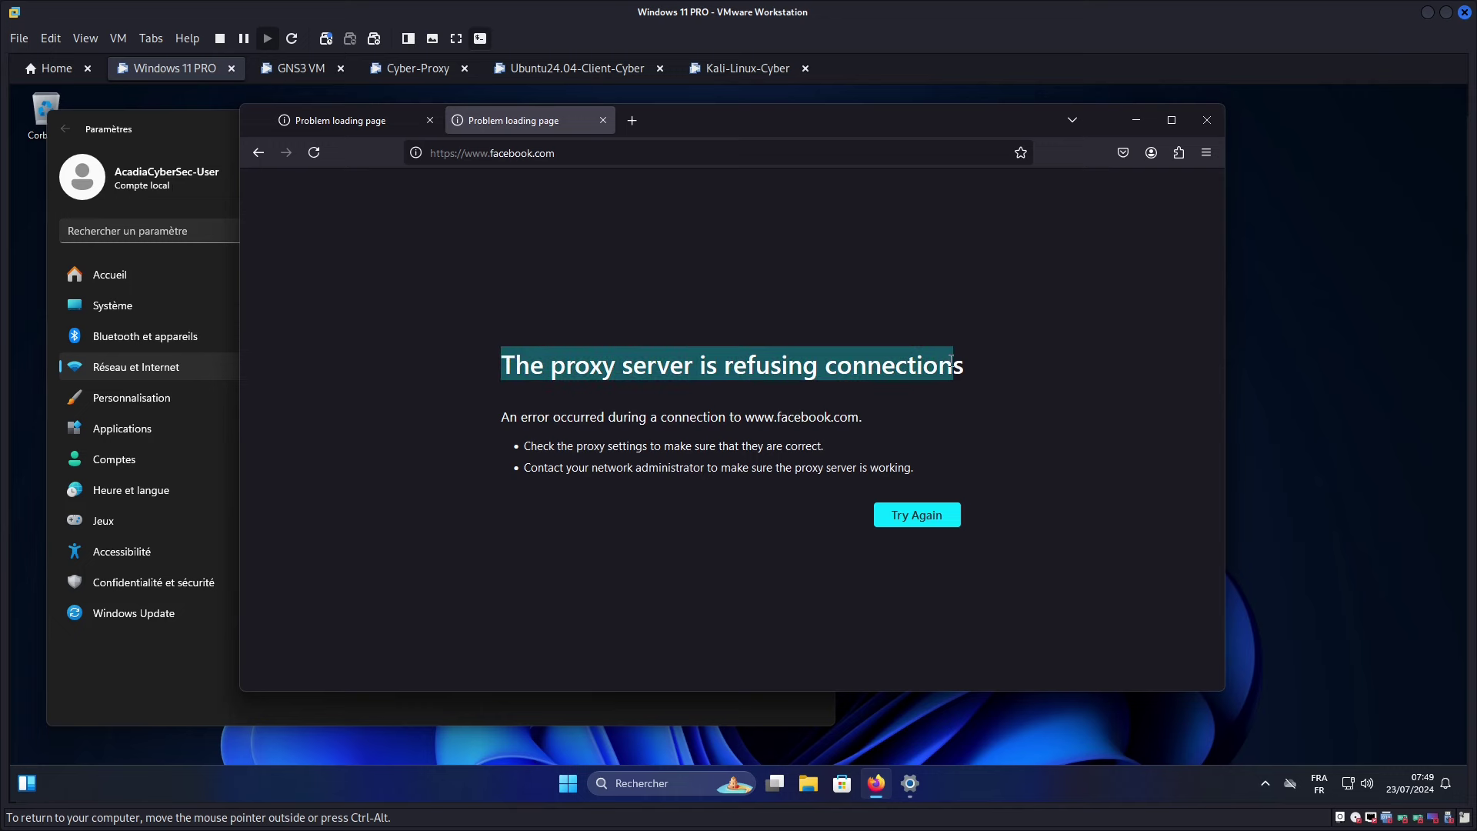
- Load acadiacybersec.net in a third Firefox tab to test the proxy and maximize the browser window
left_click(629, 122)
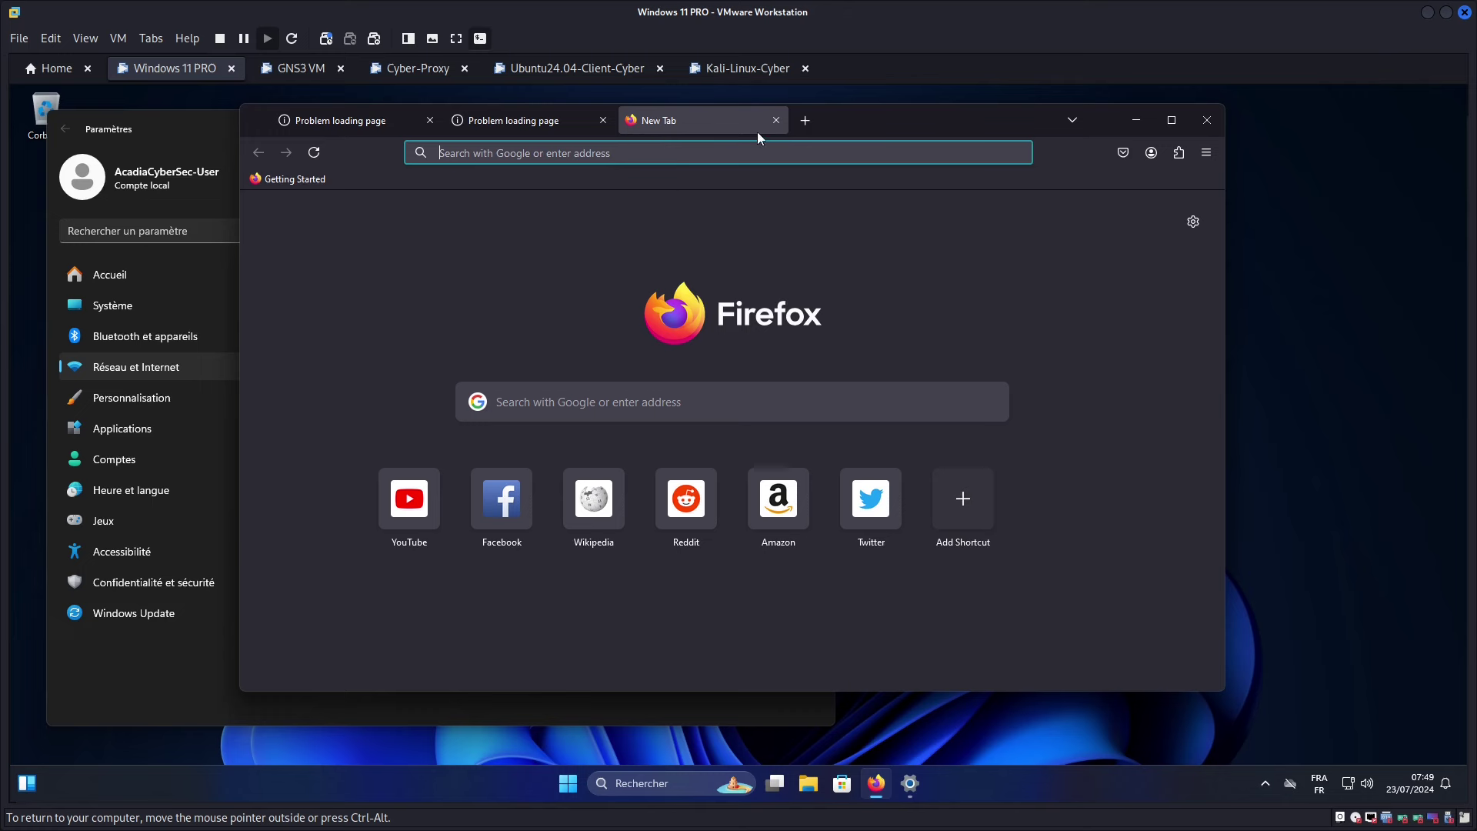
type("aca")
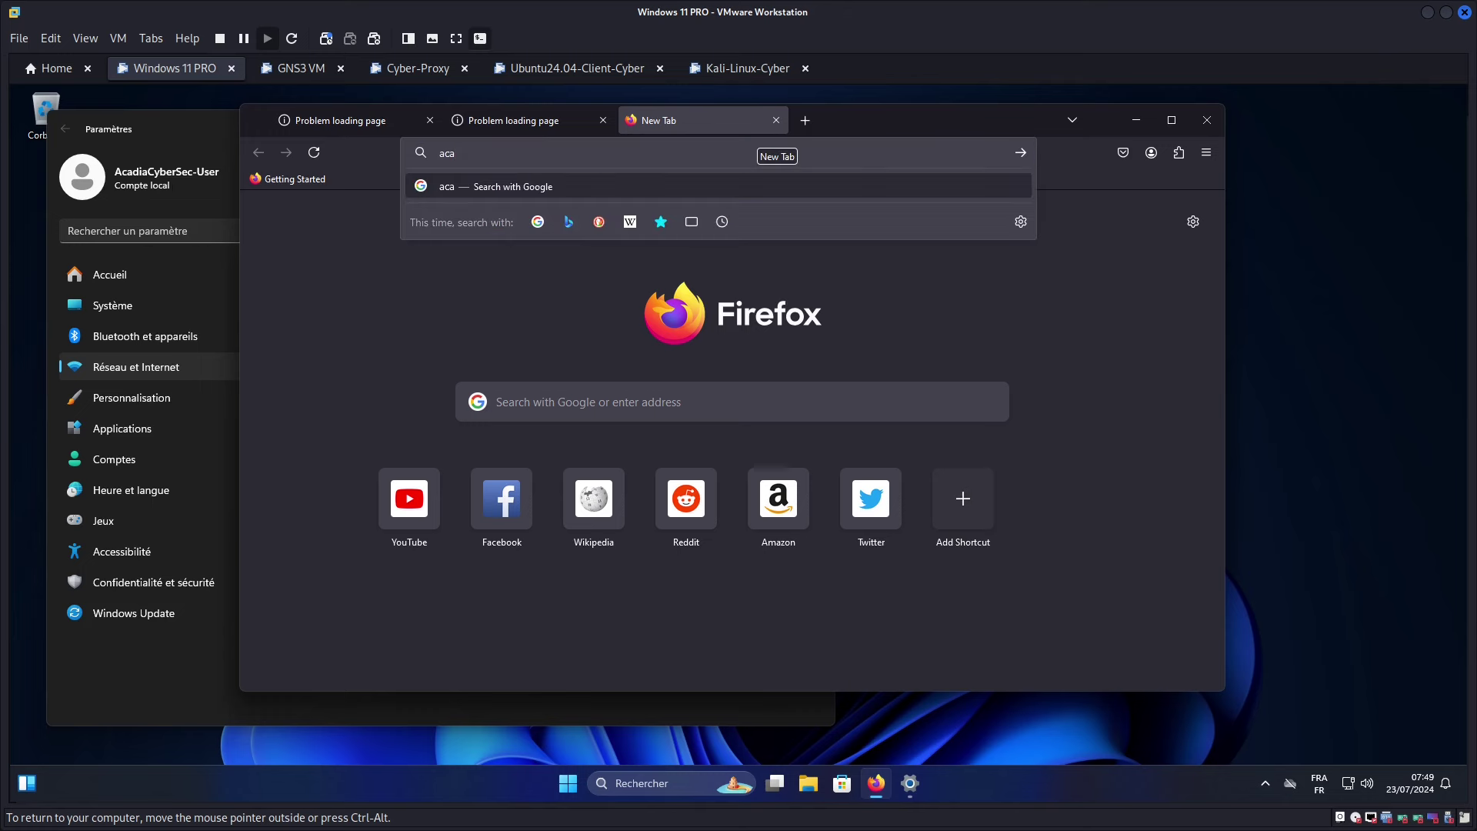
type("diacyberse")
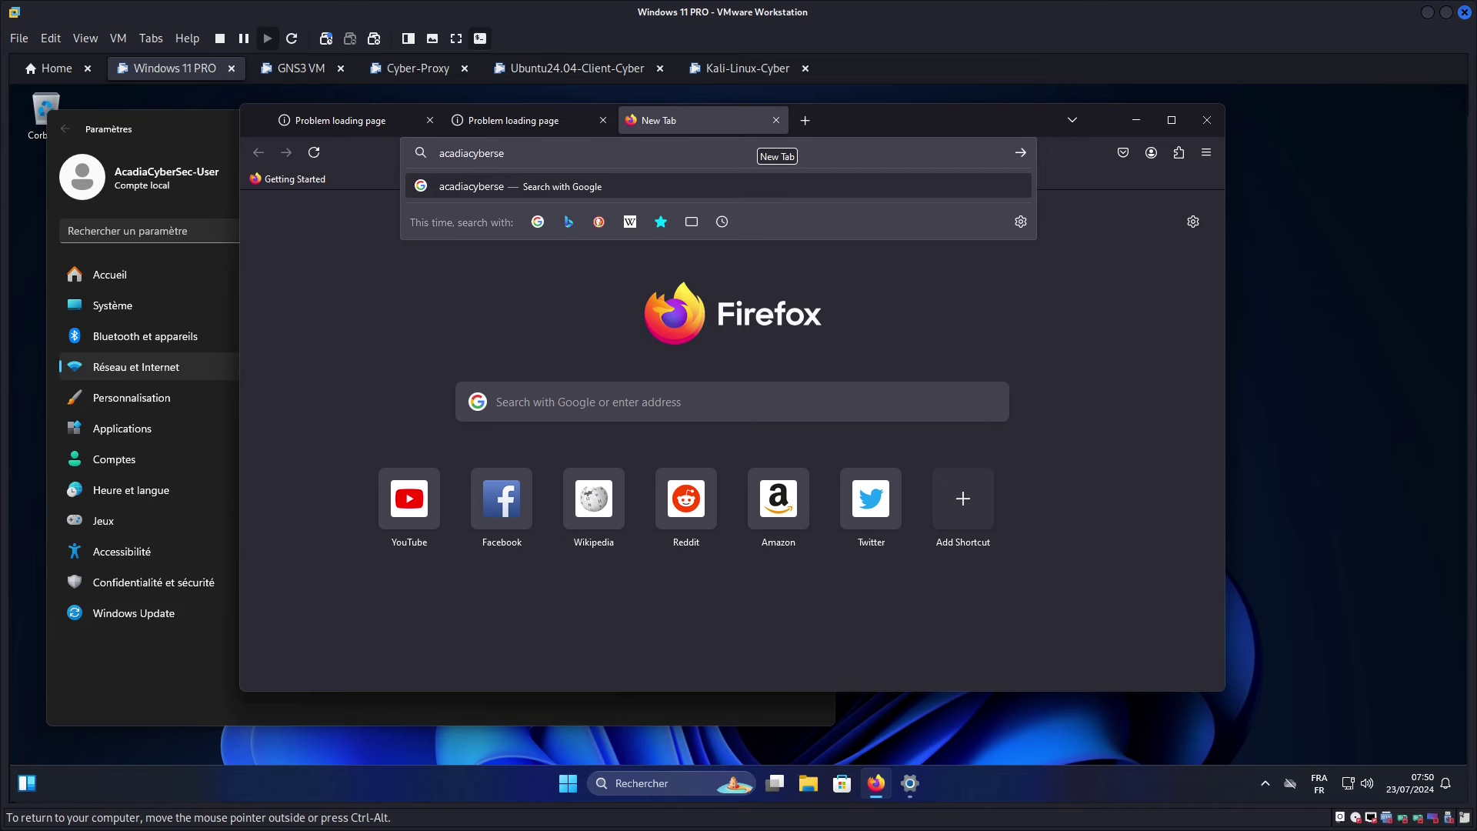
type("c.net")
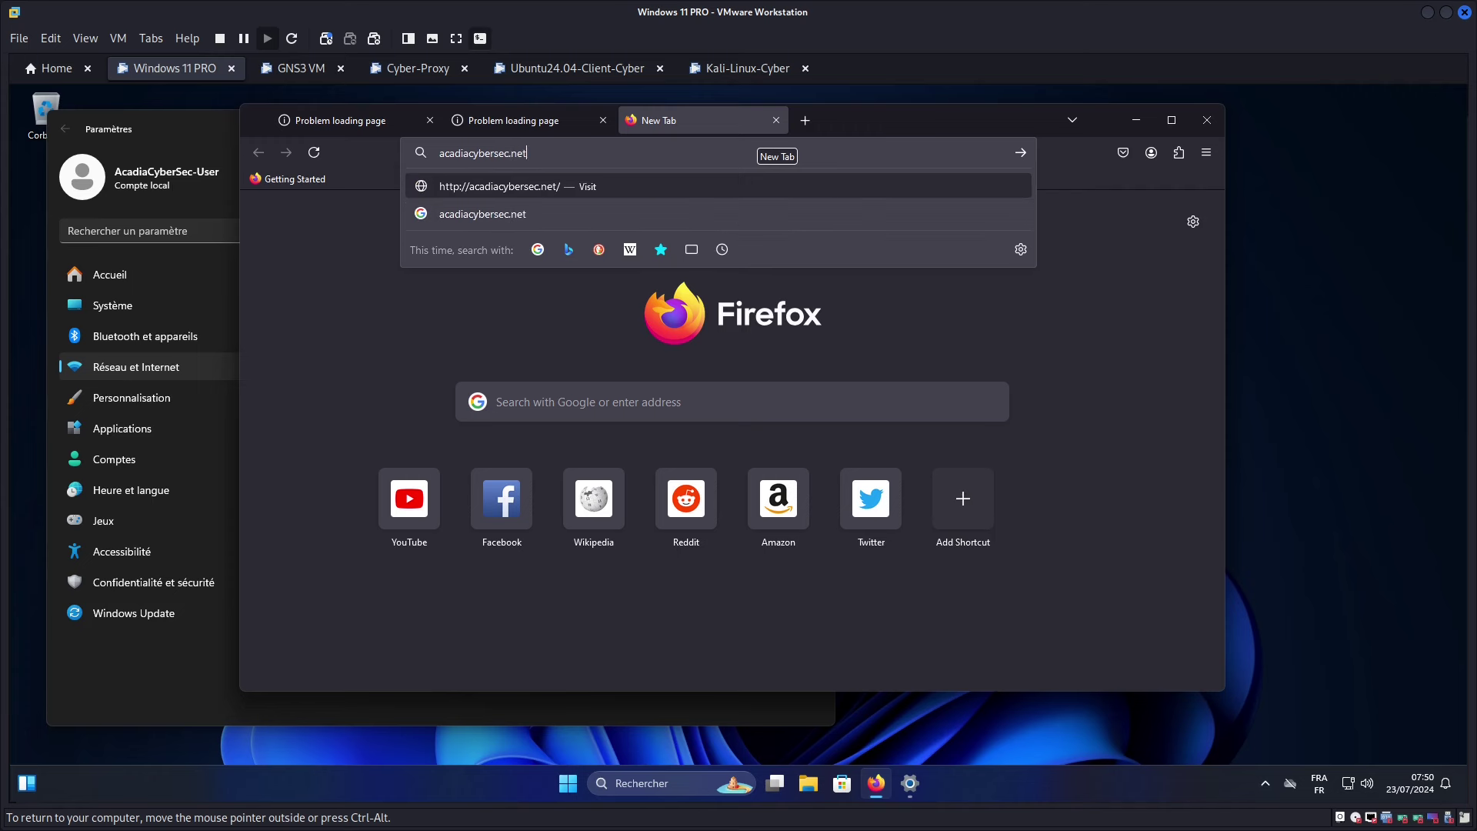
key("Return")
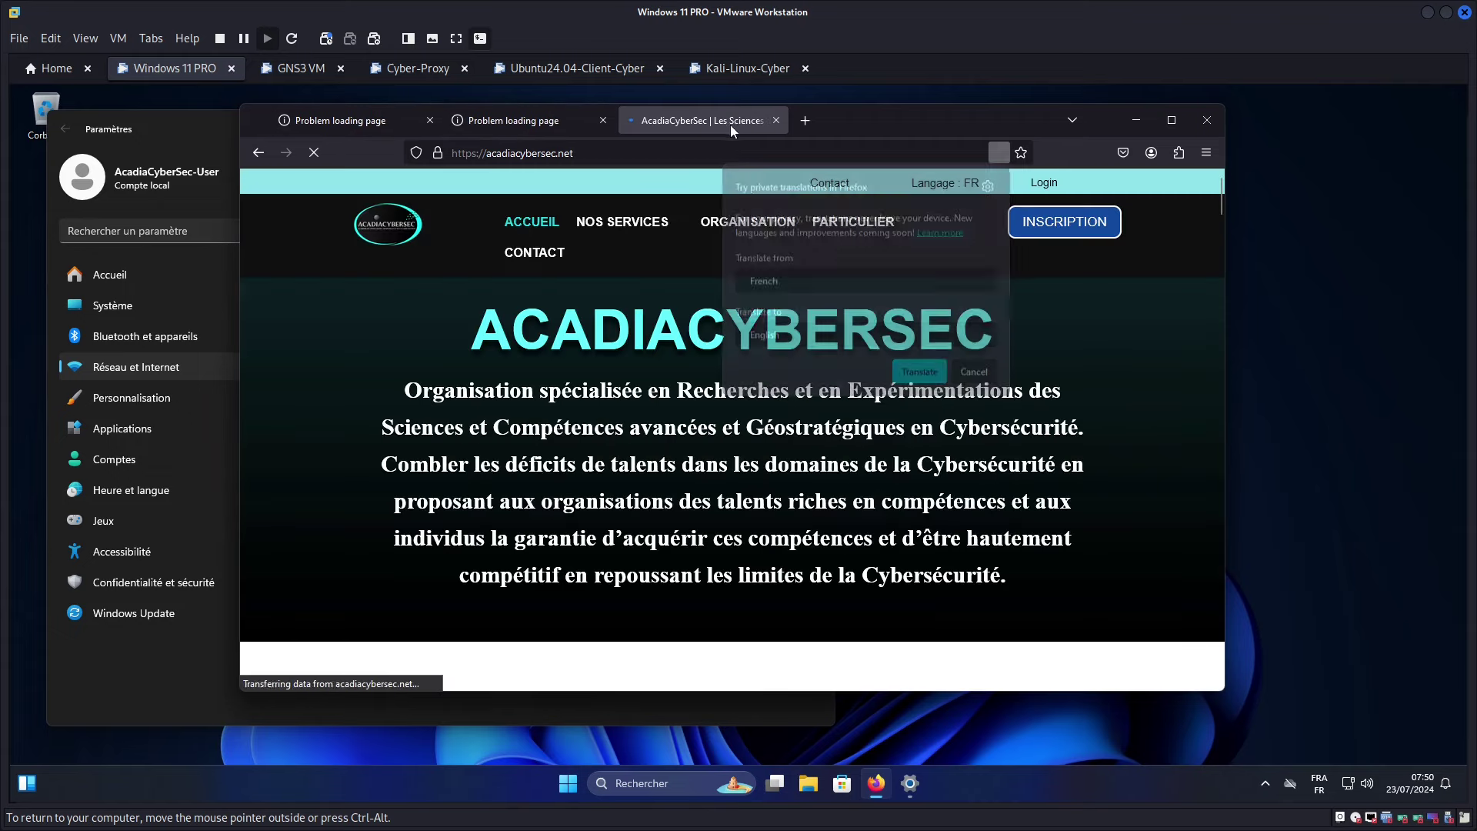
left_click(1170, 119)
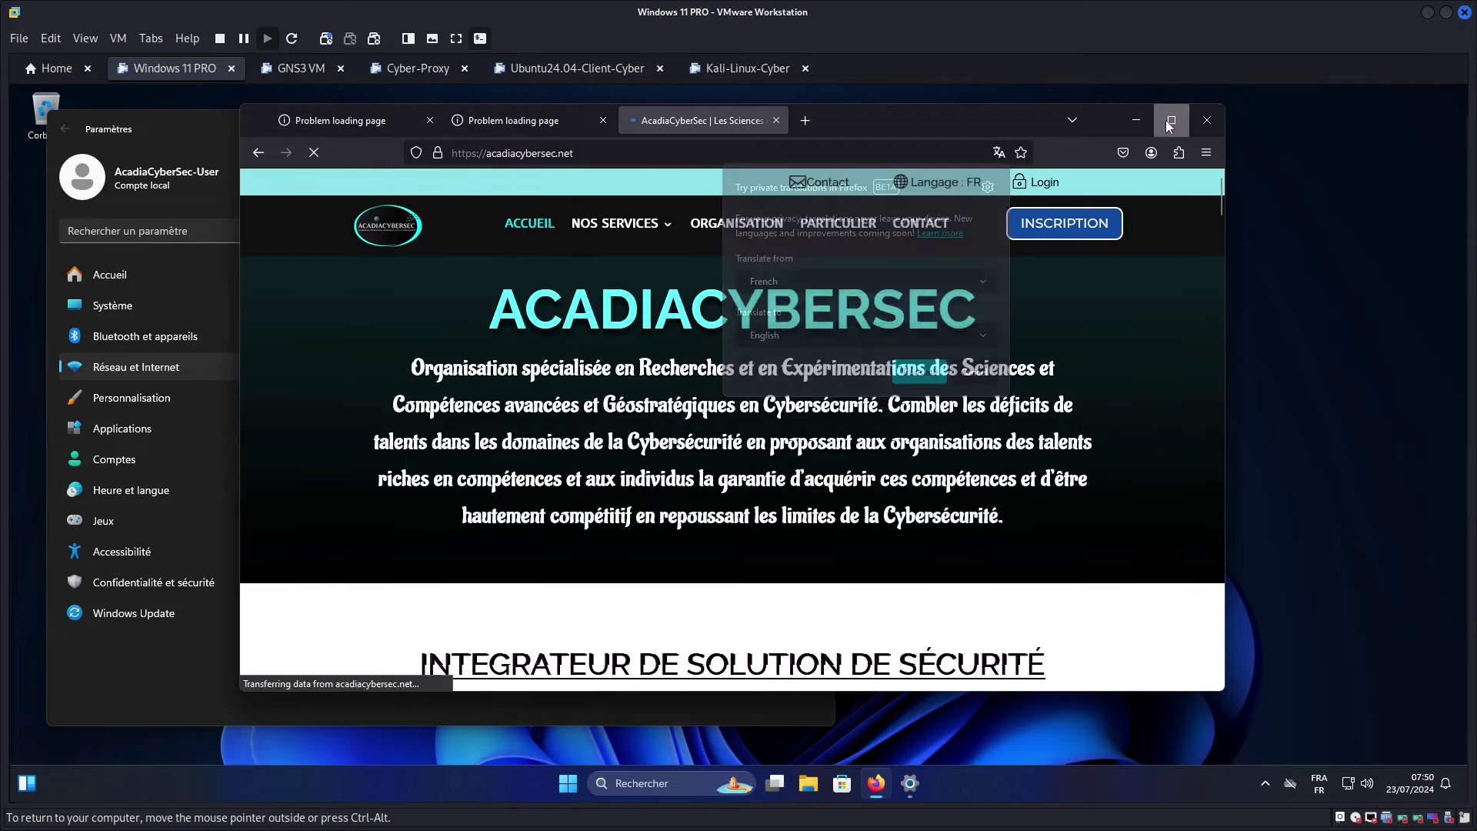
left_click(1171, 120)
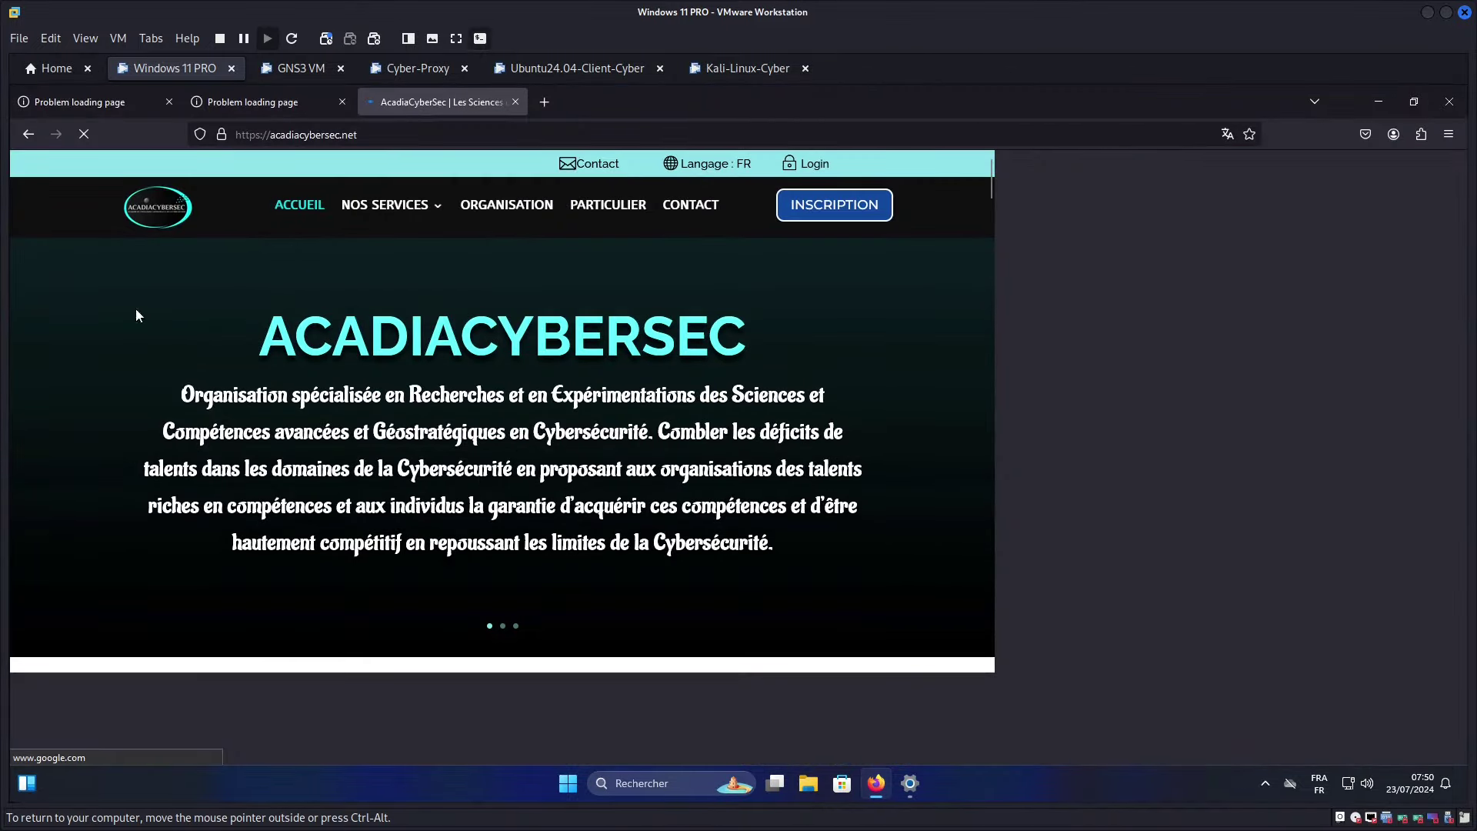